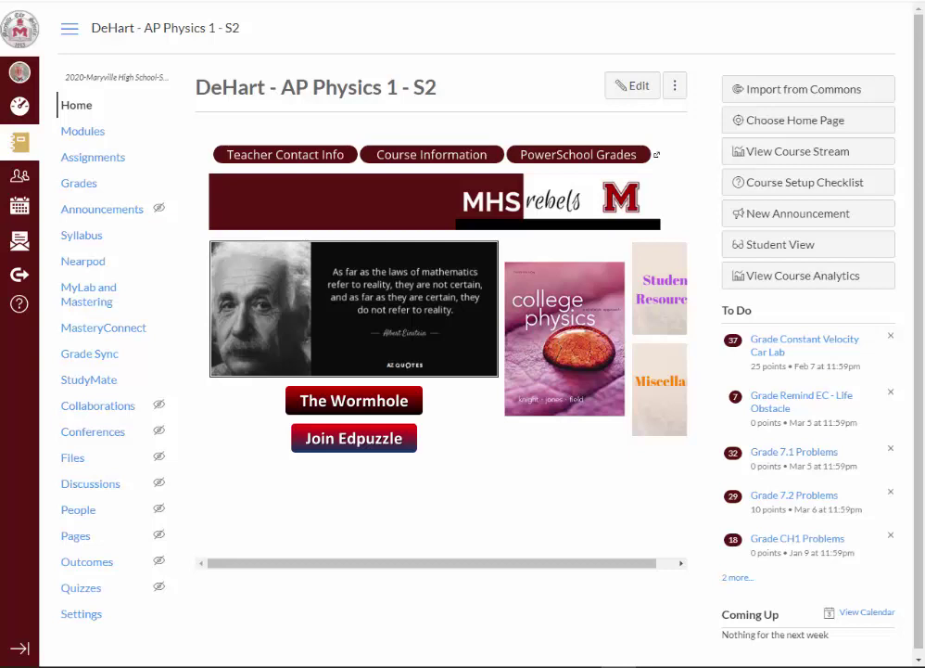
Enable Conferences in the course navigation by moving it directly below Grades, and save the navigation settings
click(65, 614)
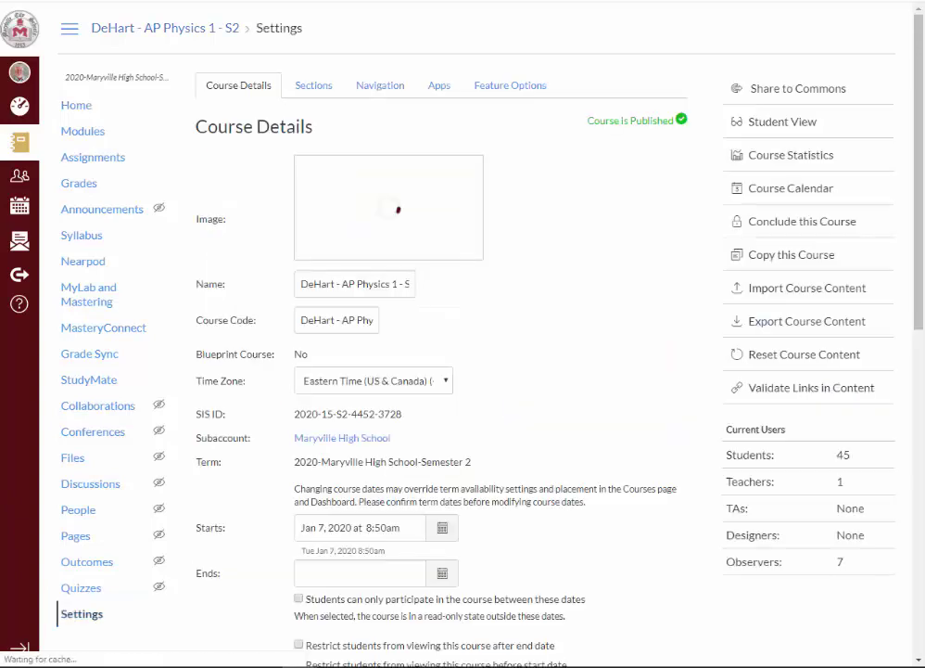
click(376, 88)
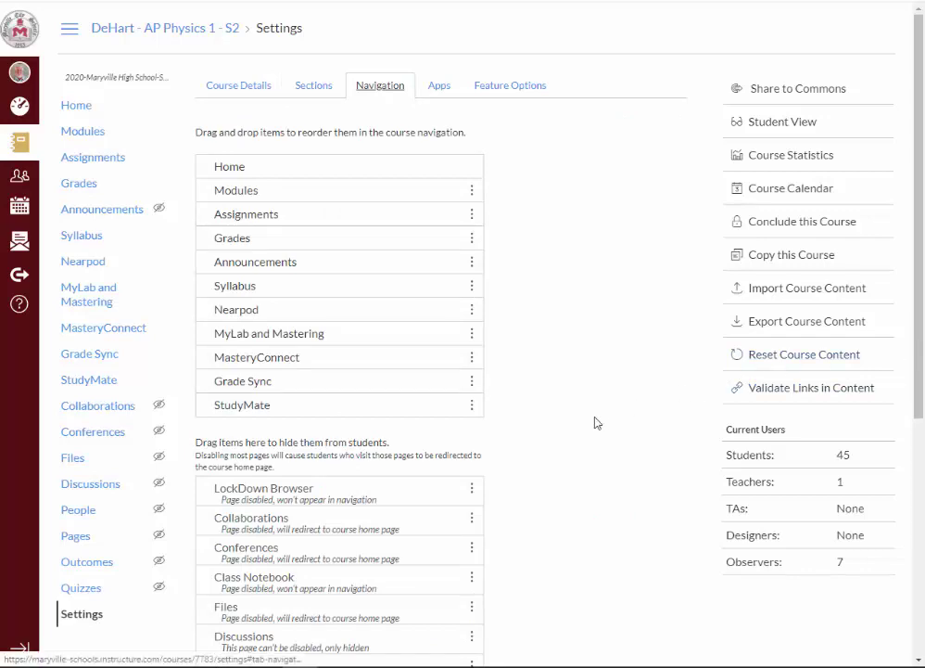
scroll(597, 424, down, 2)
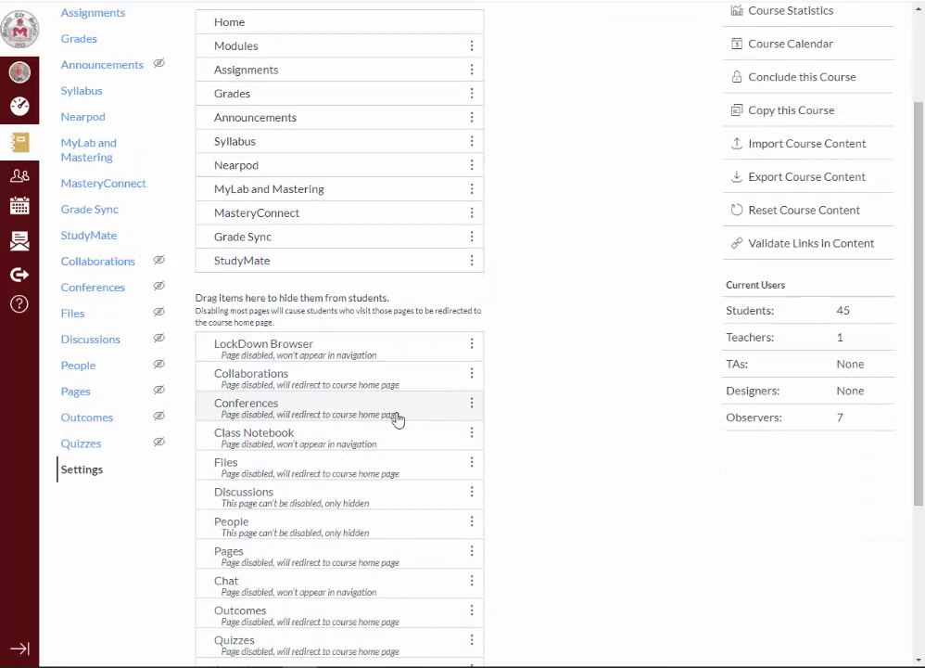
drag(395, 411, 391, 125)
scroll(640, 306, down, 3)
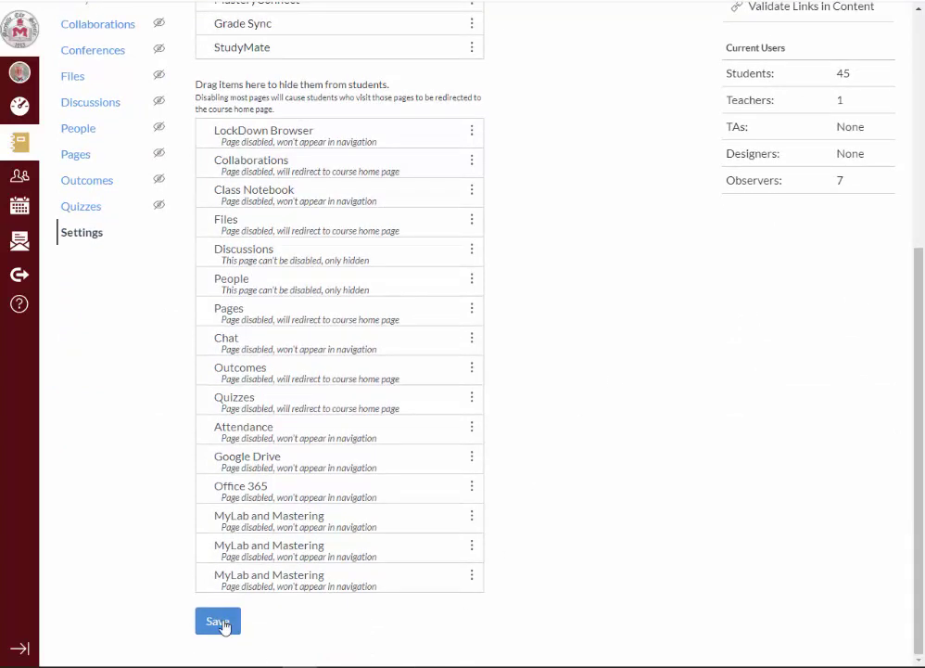
click(221, 622)
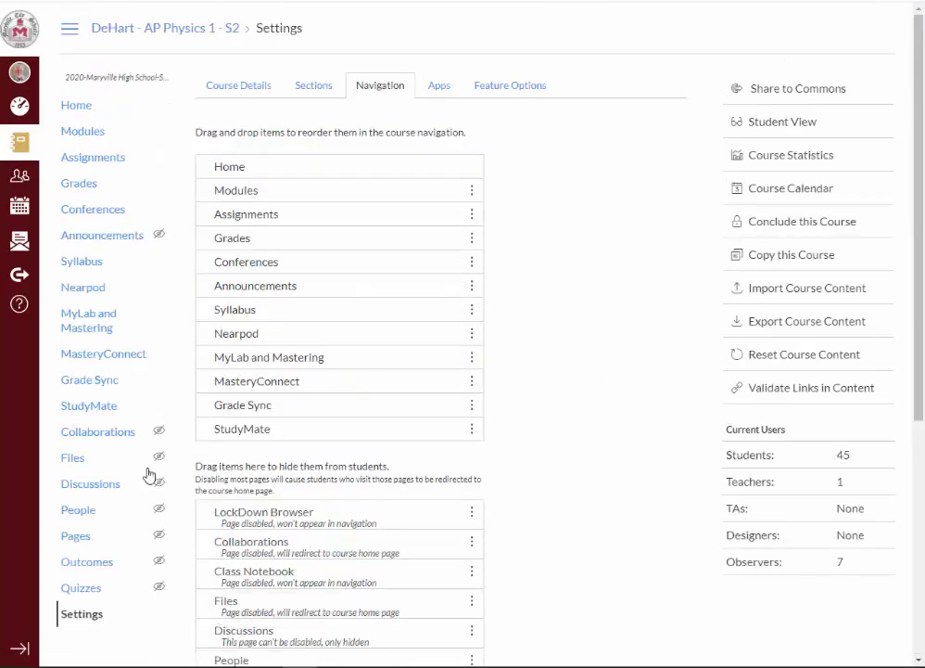
Create a 60-minute BigBlueButton conference named AP Physics 1 SANDBOX Conference from the course's Conferences page
click(76, 105)
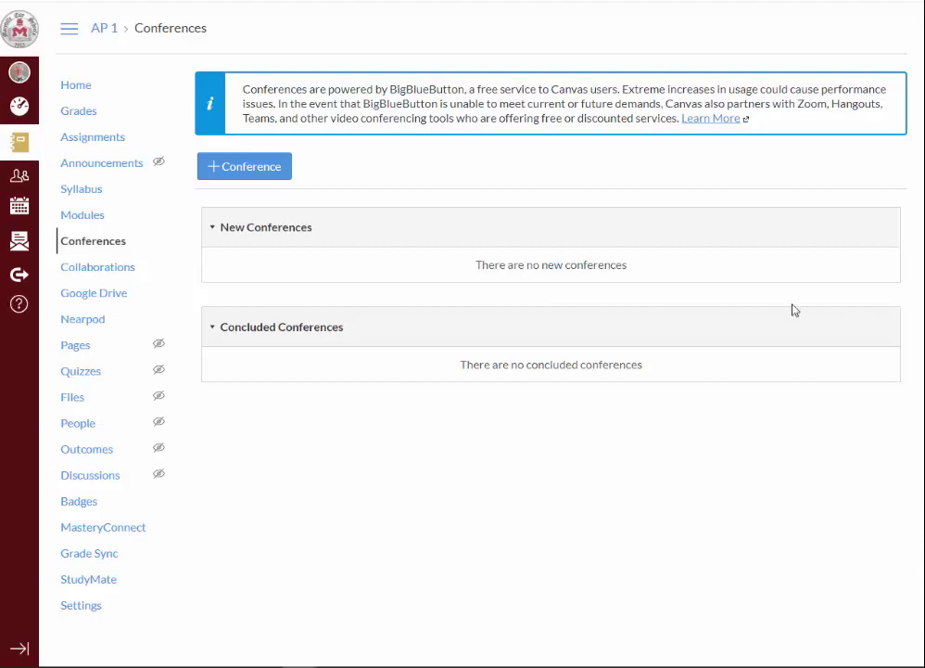
click(224, 170)
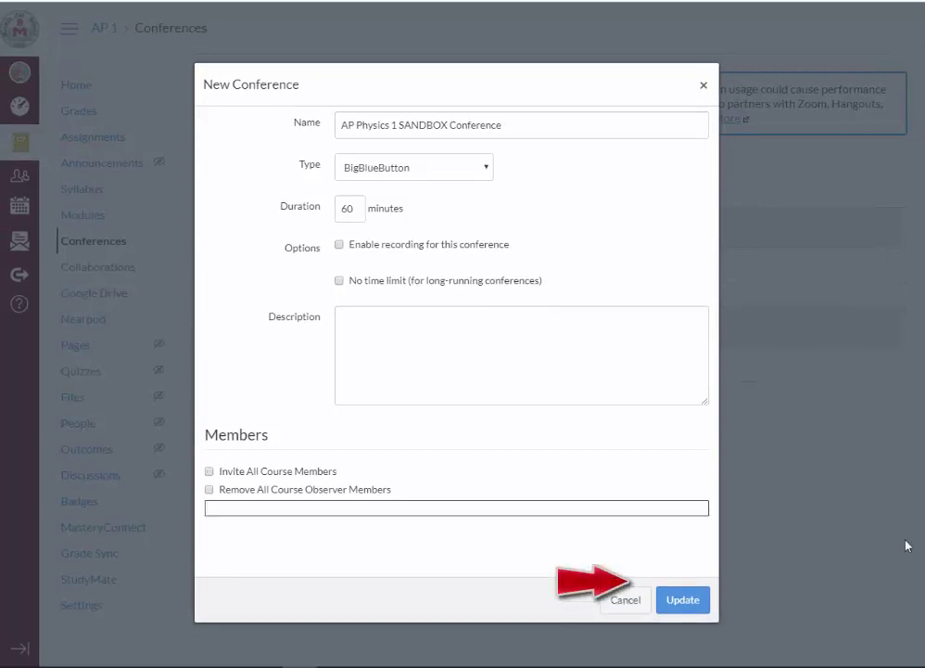
click(691, 607)
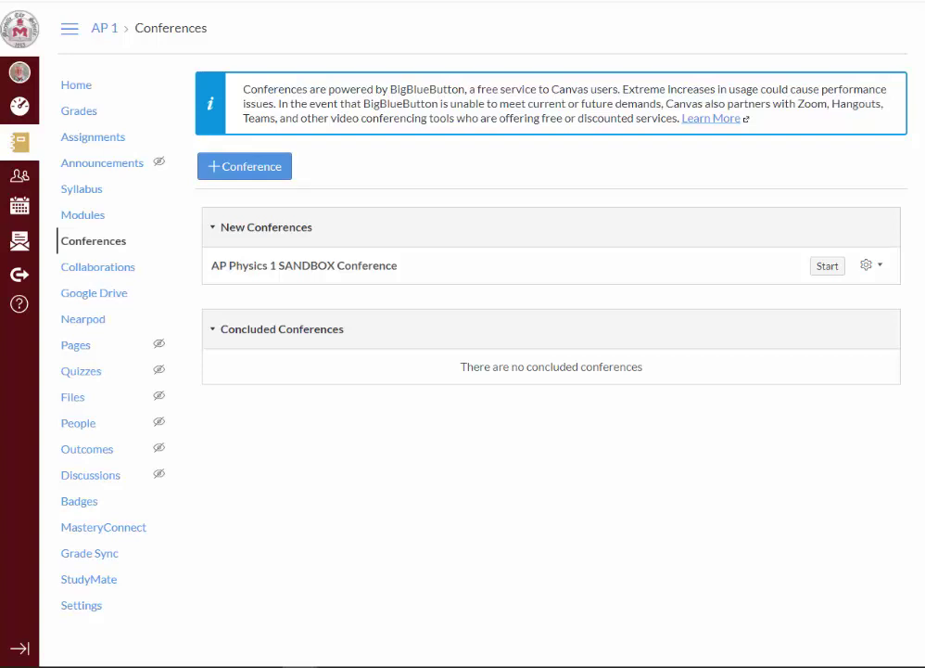
Start the AP Physics 1 SANDBOX Conference and join its audio with the microphone
click(829, 271)
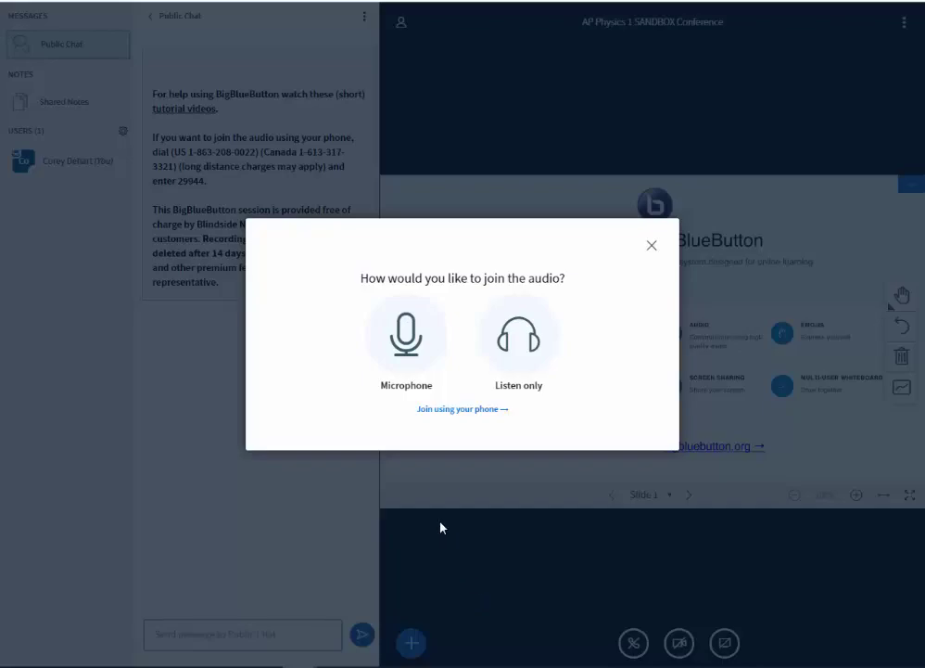
click(413, 373)
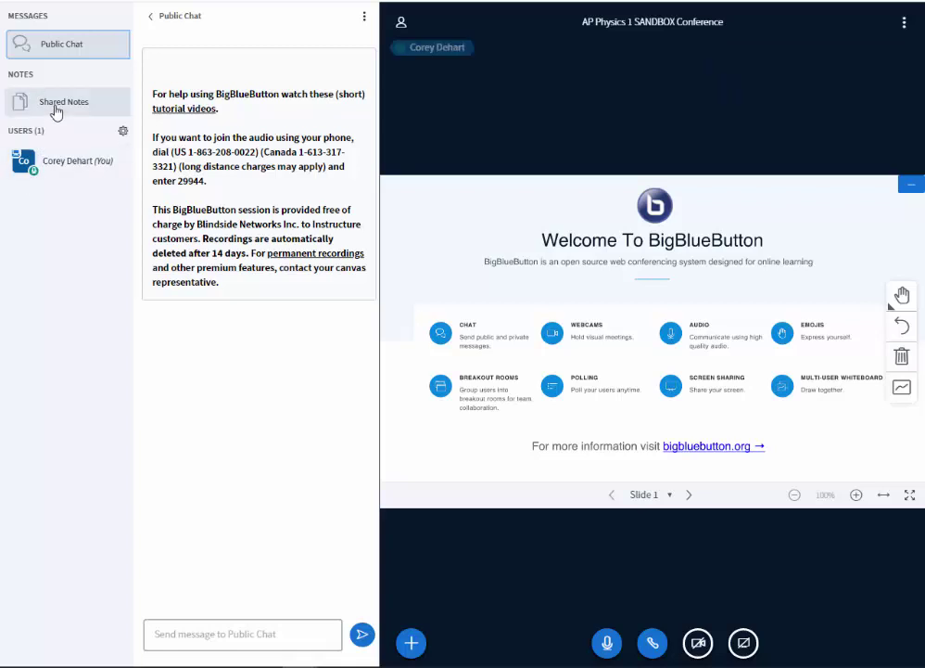
View the shared notes and the actions available for the presenter's own entry among the conference users
click(56, 109)
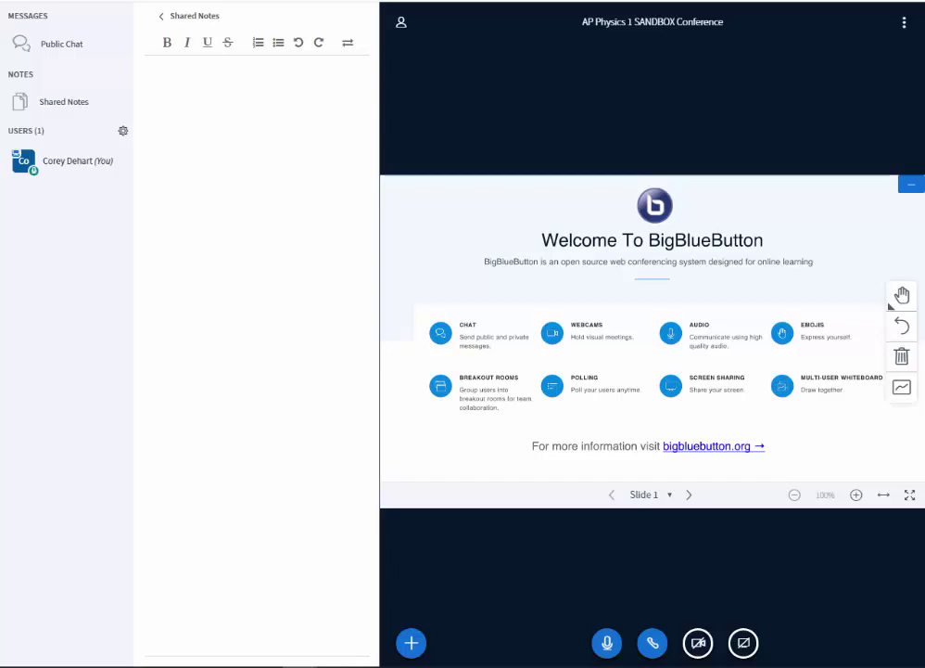
click(96, 163)
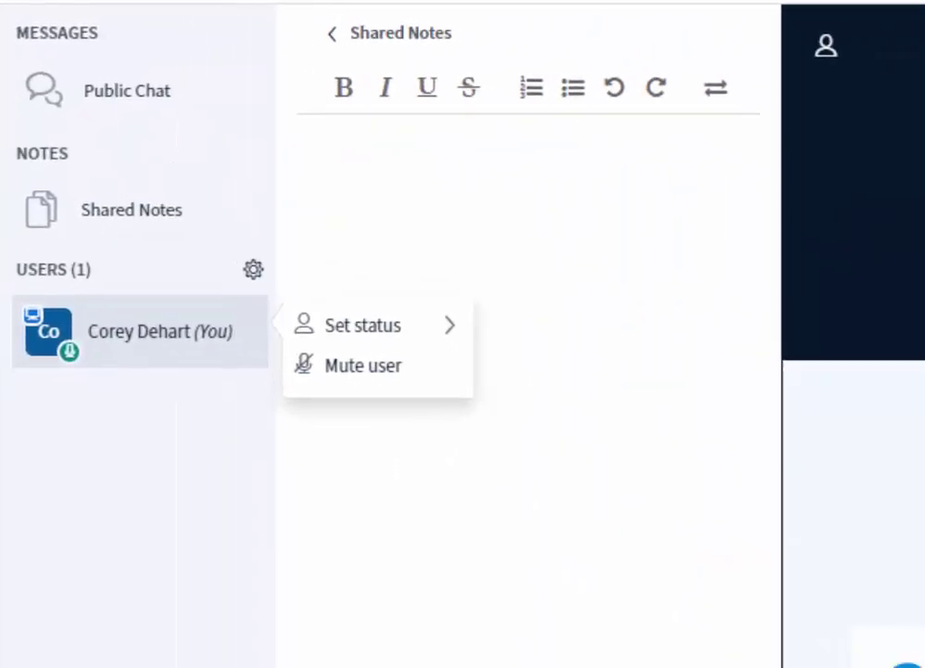
click(291, 260)
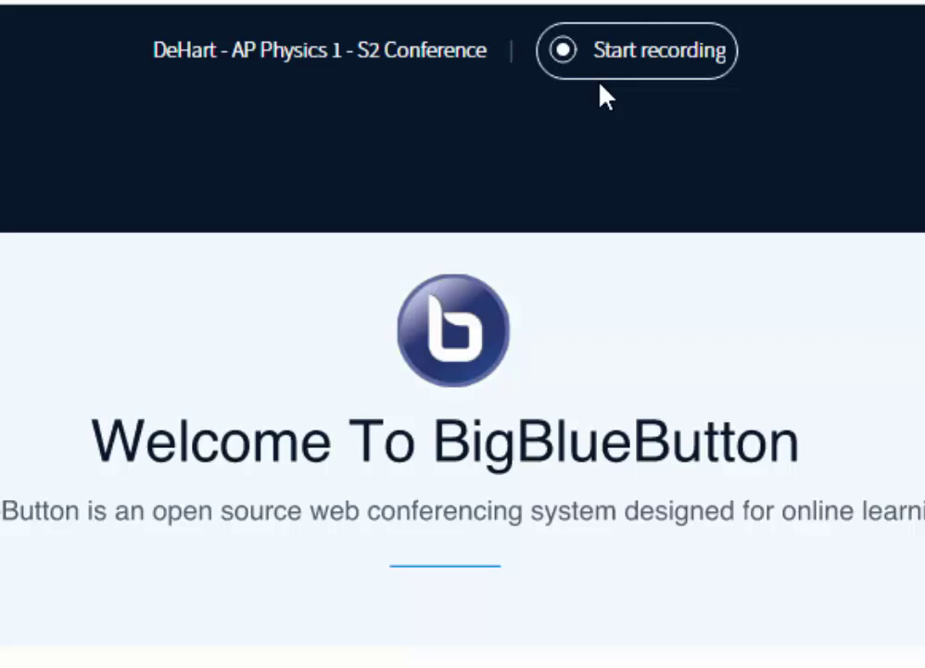
Start recording the AP Physics 1 - S2 conference session and look at the session options
click(606, 65)
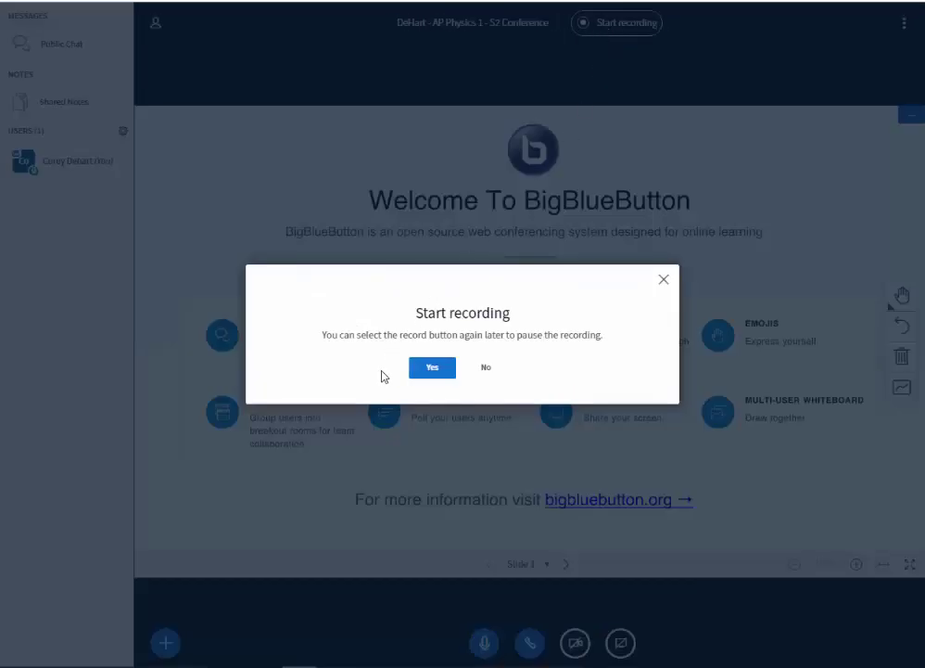
key(Return)
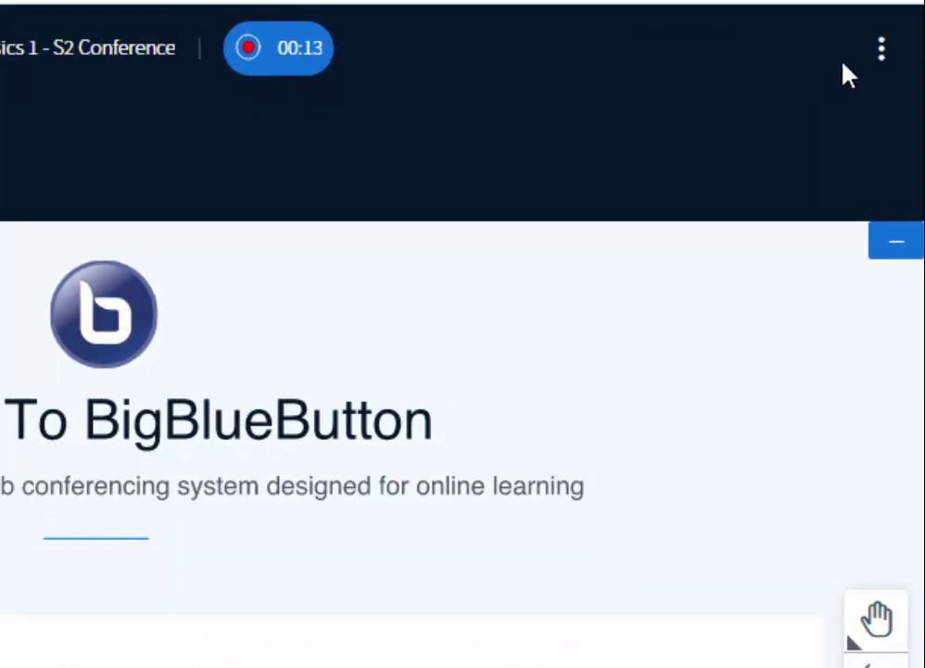
click(881, 48)
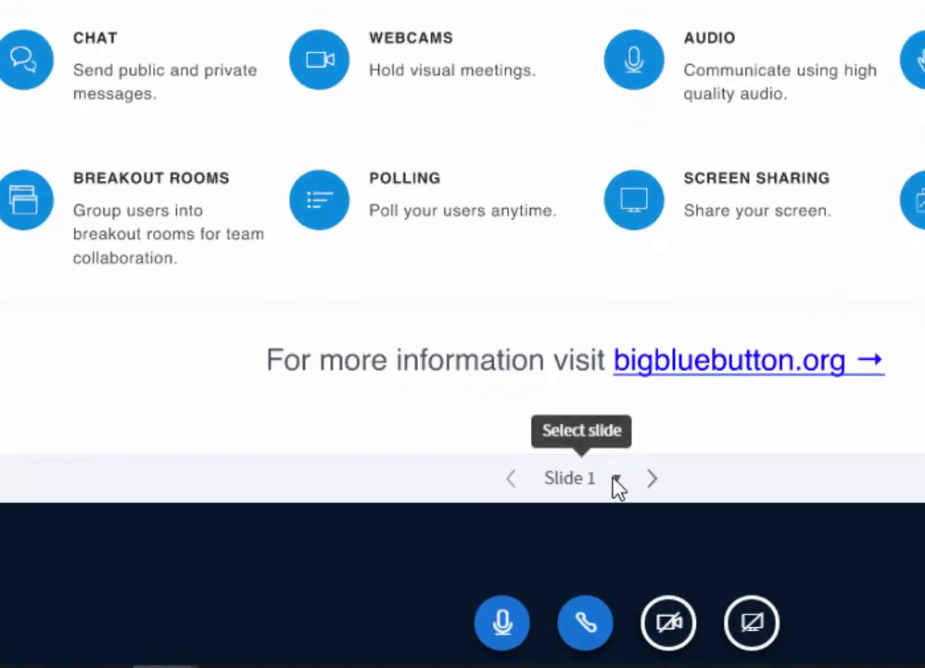
Switch the presentation to the blank whiteboard on slide 2
click(547, 563)
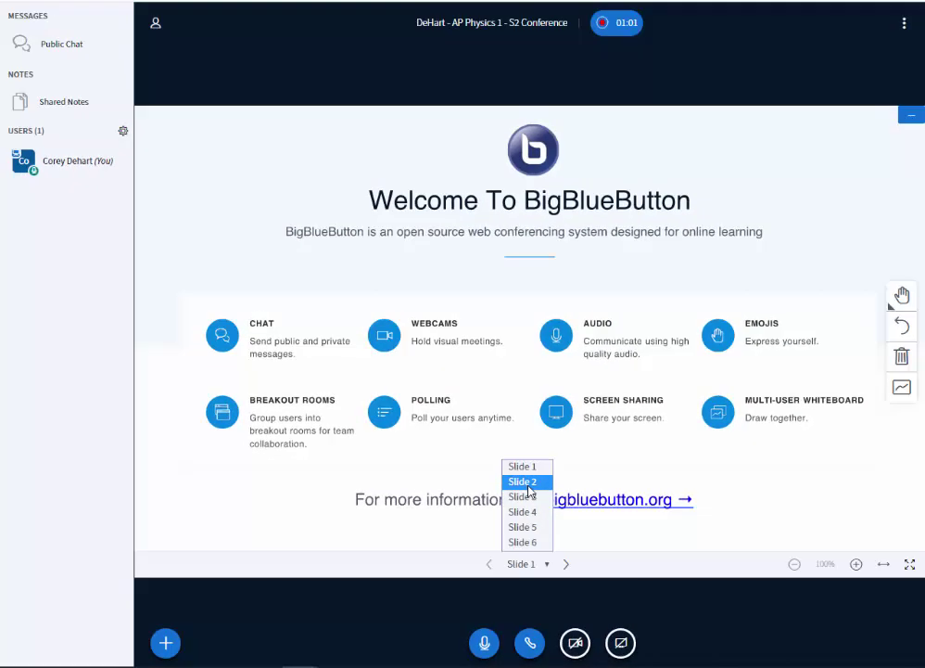
click(527, 486)
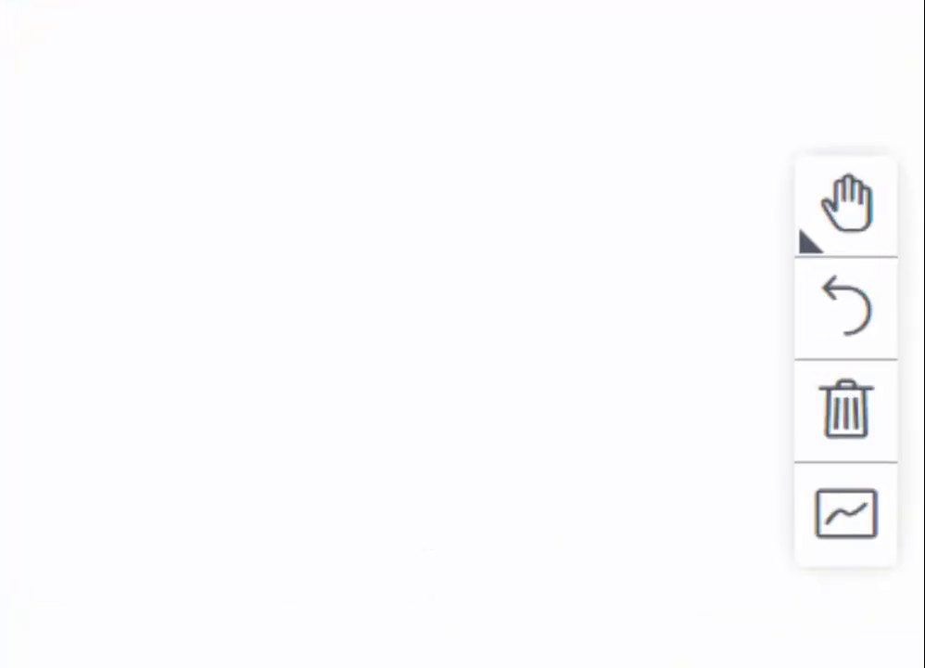
Add a text box near the slide's upper edge reading "Once you have drawn the textbox, you cannot change the size of it."
click(844, 211)
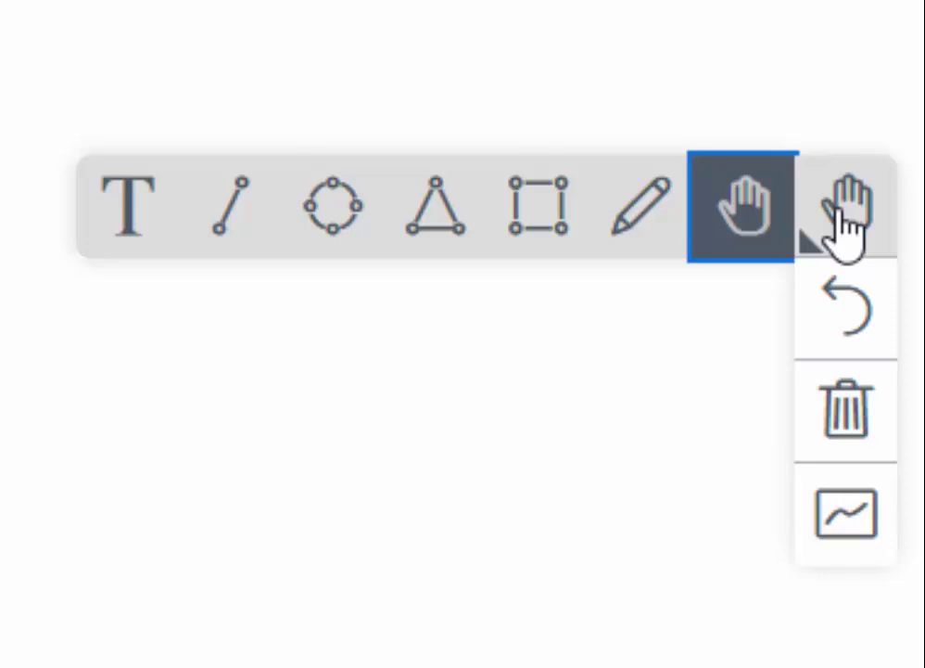
click(130, 204)
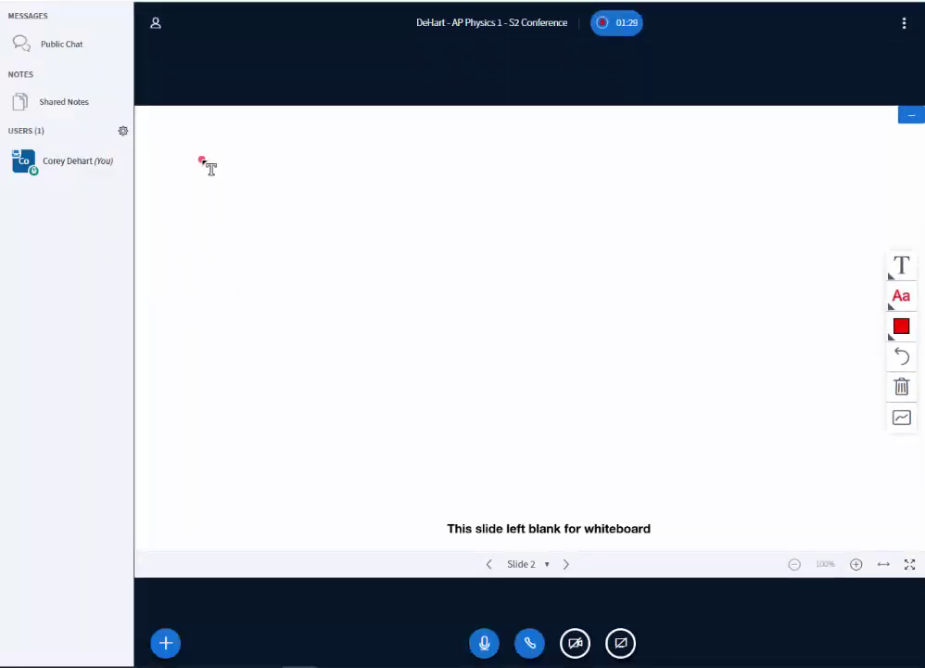
drag(204, 163, 515, 262)
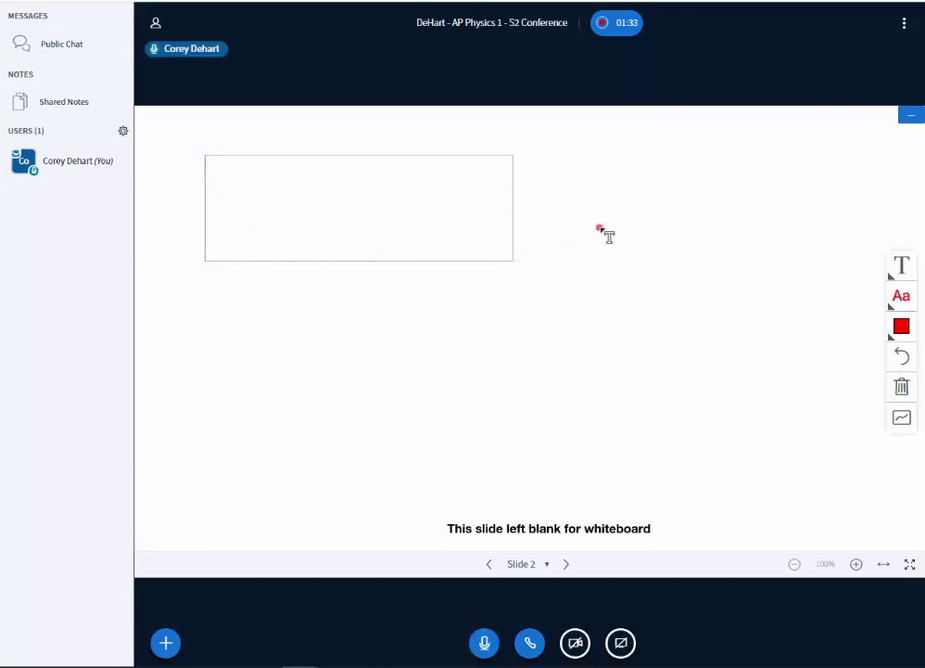
text(Once you have drawn the textbox, you cannot change the size of it.)
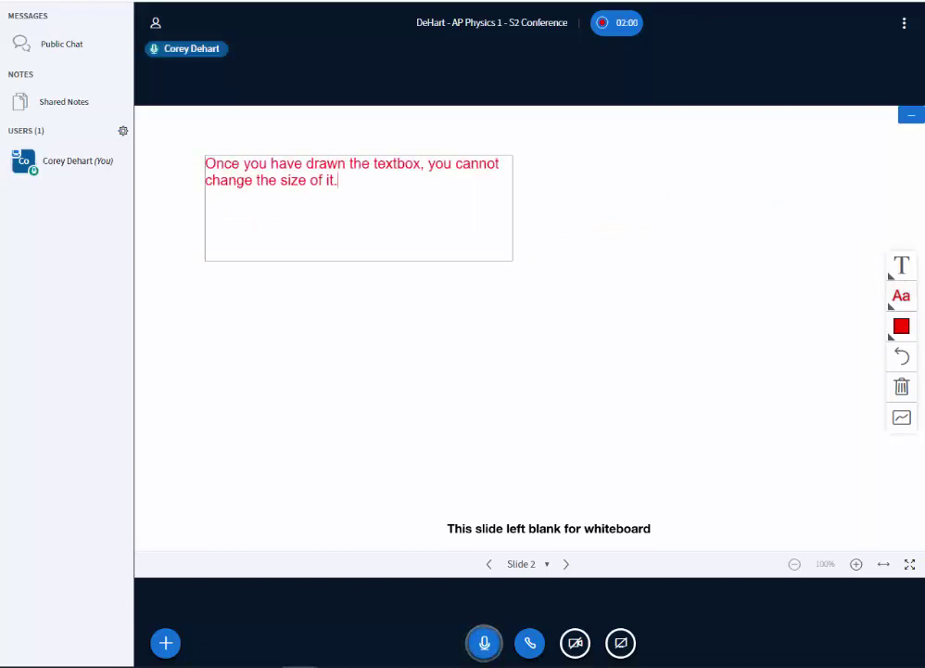
Draw a diagonal line, an ellipse, a triangle, two rectangles and a freehand pencil scribble on the whiteboard below the text
click(902, 268)
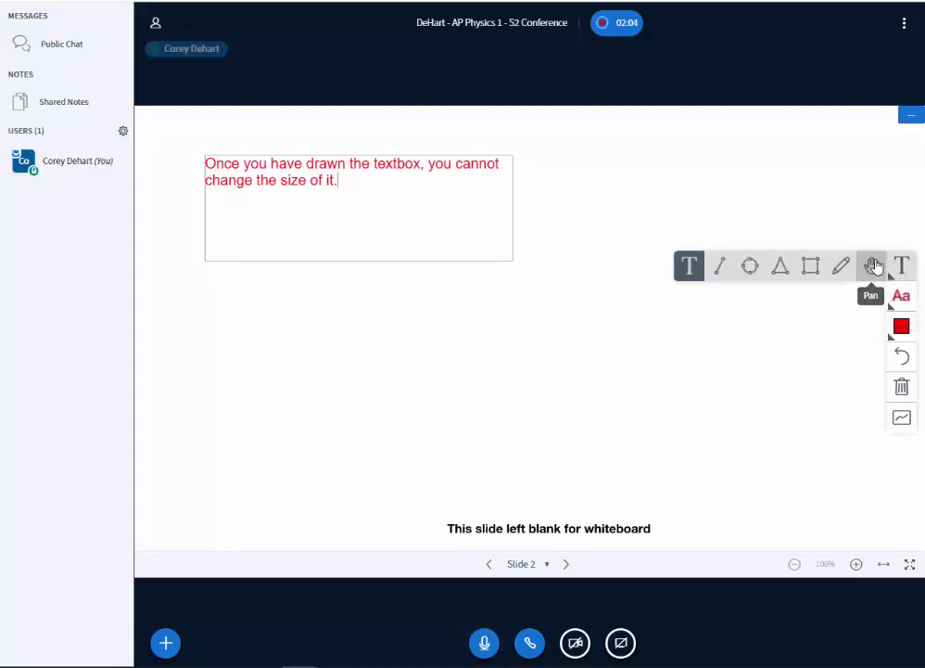
click(875, 266)
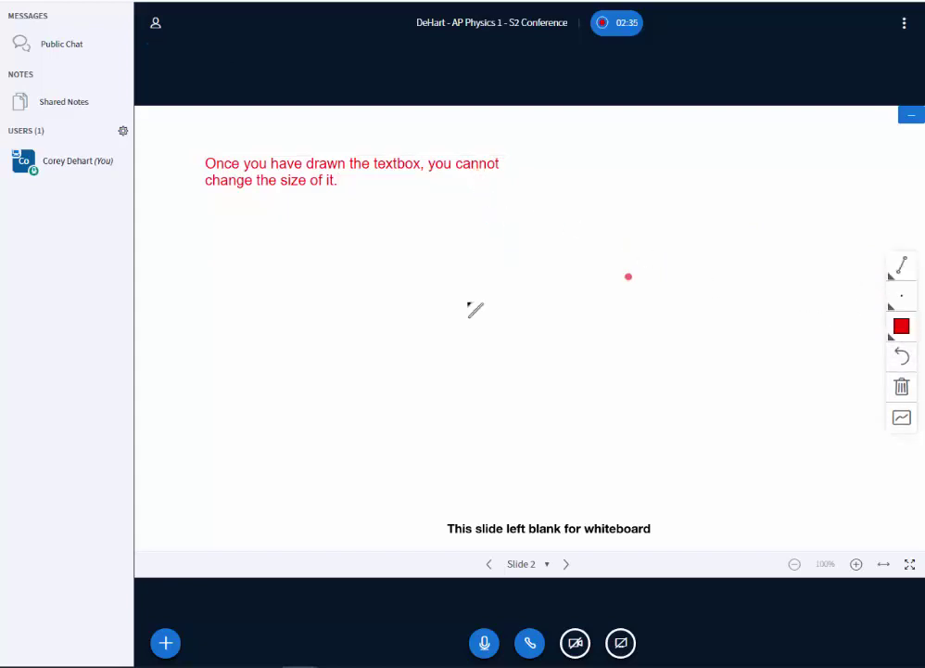
drag(280, 385, 372, 292)
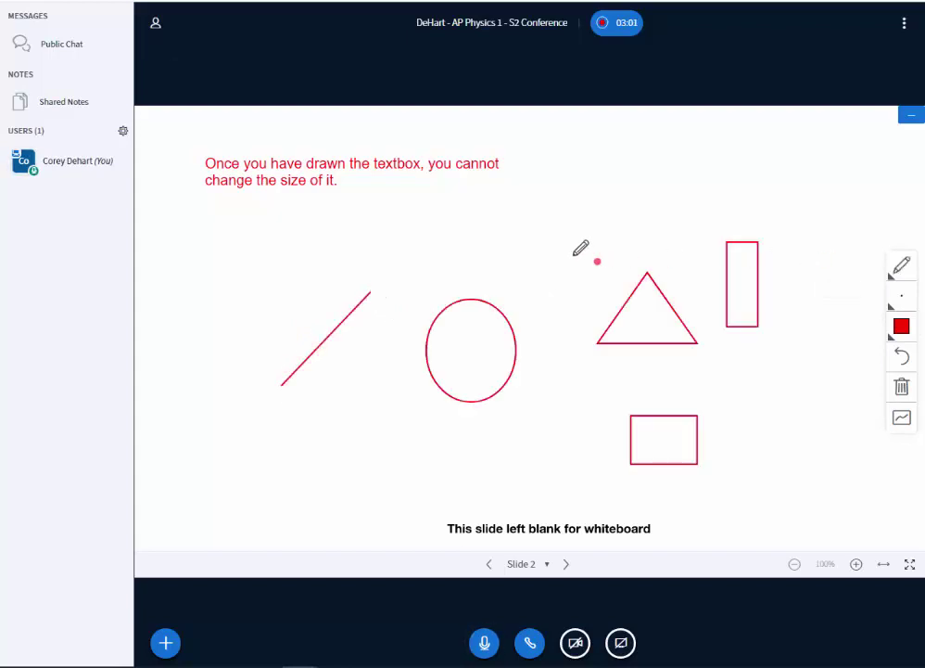
mouse_move(527, 224)
mouse_down()
mouse_move(491, 215)
mouse_move(520, 227)
mouse_move(577, 211)
mouse_move(626, 242)
mouse_move(646, 242)
mouse_move(661, 230)
mouse_move(667, 196)
mouse_up()
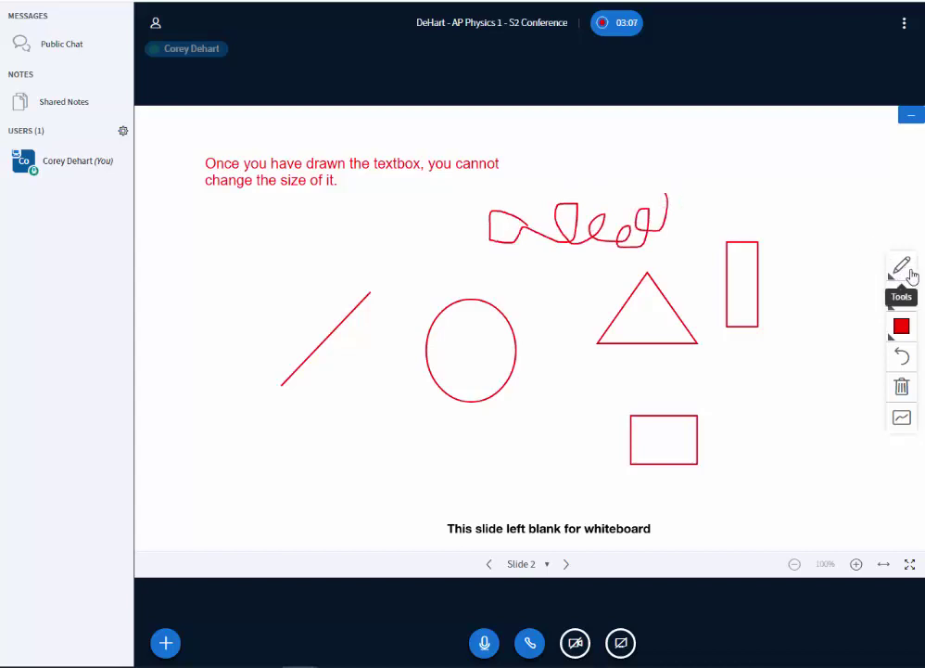
Use the Pan tool on the whiteboard slide, zoom in to 225% and move around the drawings
click(910, 274)
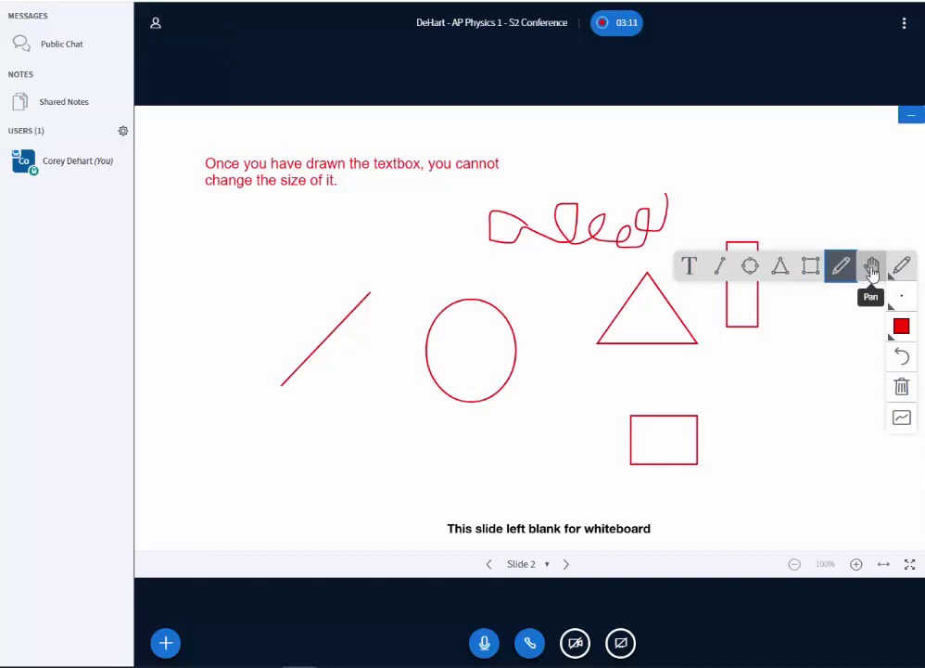
click(872, 268)
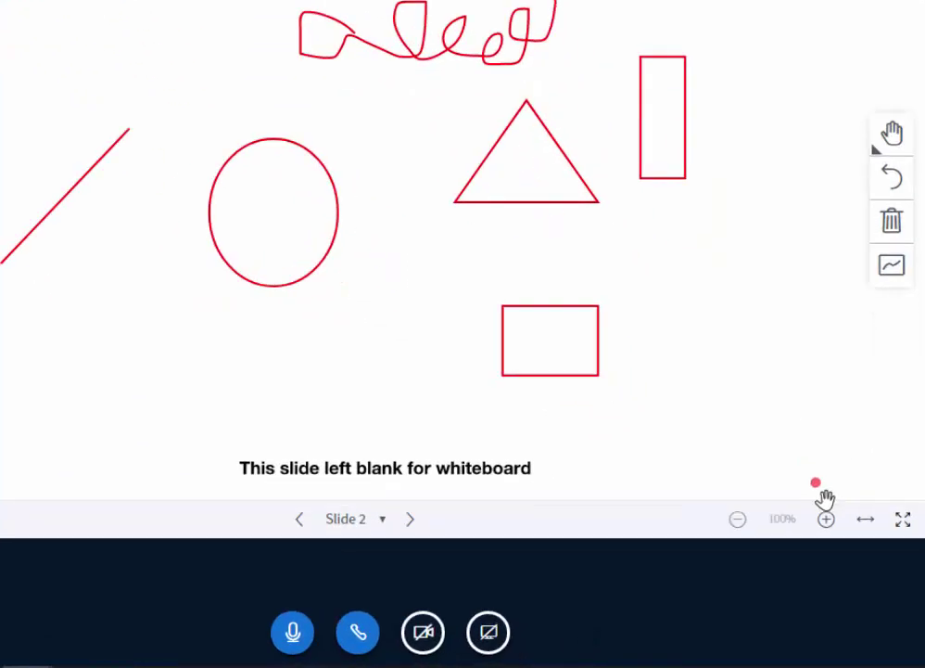
click(744, 397)
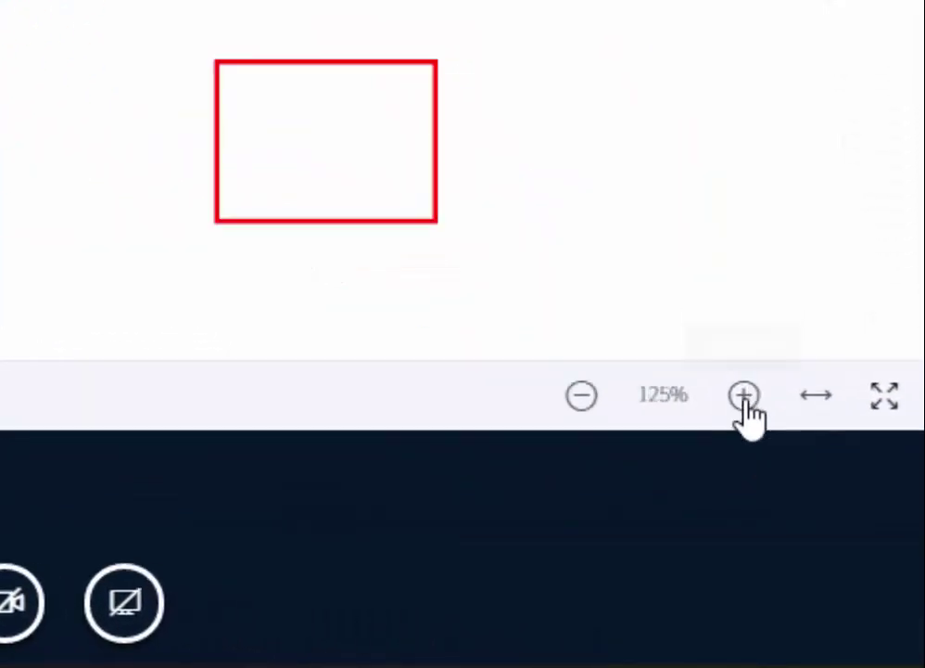
click(745, 397)
click(745, 396)
click(744, 397)
click(745, 397)
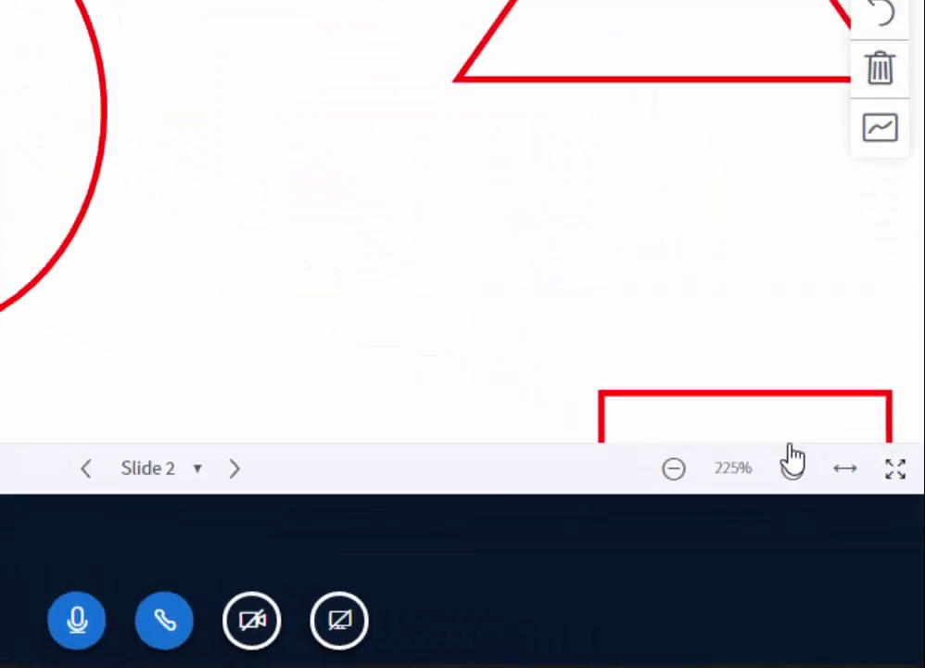
mouse_move(780, 278)
mouse_down()
mouse_move(765, 536)
mouse_move(923, 547)
mouse_move(905, 553)
mouse_move(832, 458)
mouse_up()
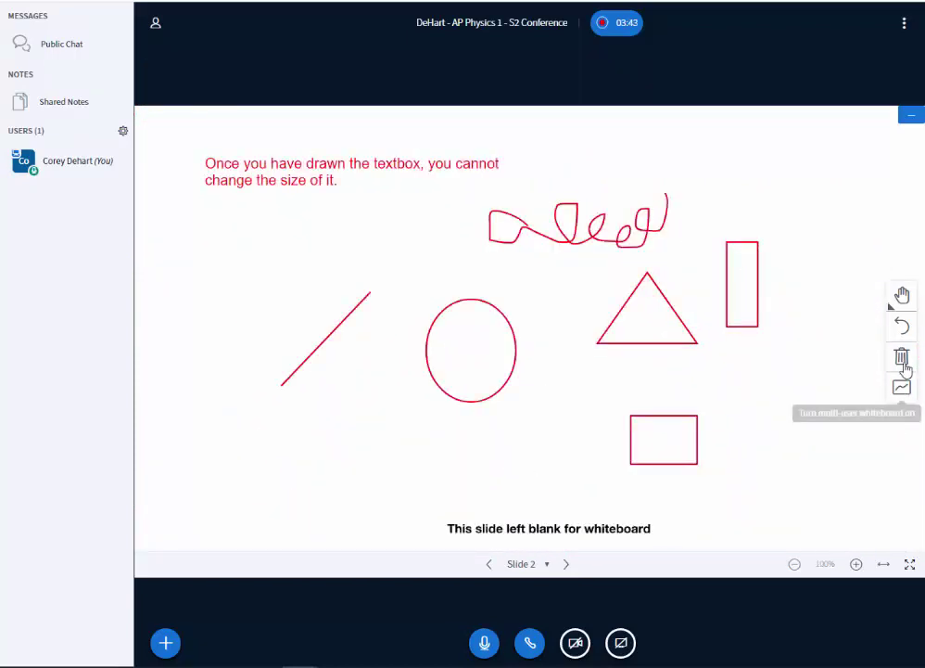
Undo the freehand scribble and the shapes drawn on the whiteboard one after another
click(902, 324)
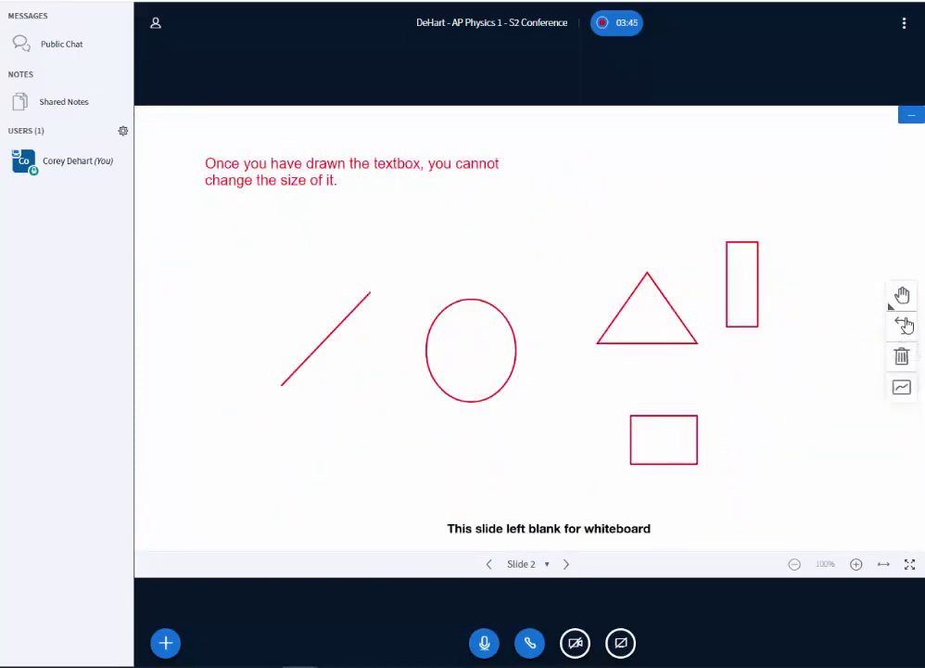
click(904, 324)
click(904, 324)
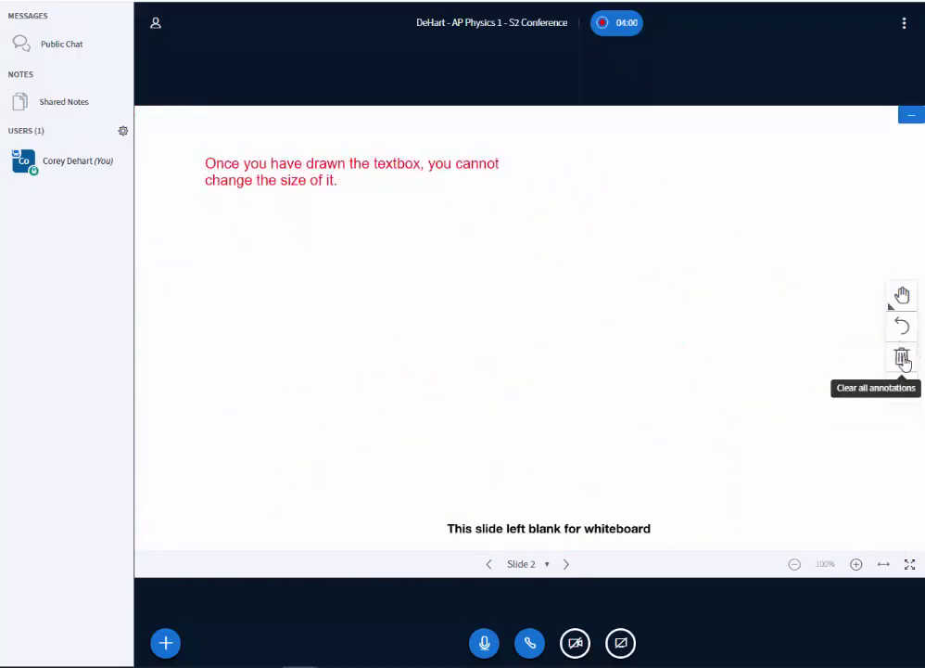
Clear all remaining annotations from slide 2 and turn on the multi-user whiteboard
click(902, 359)
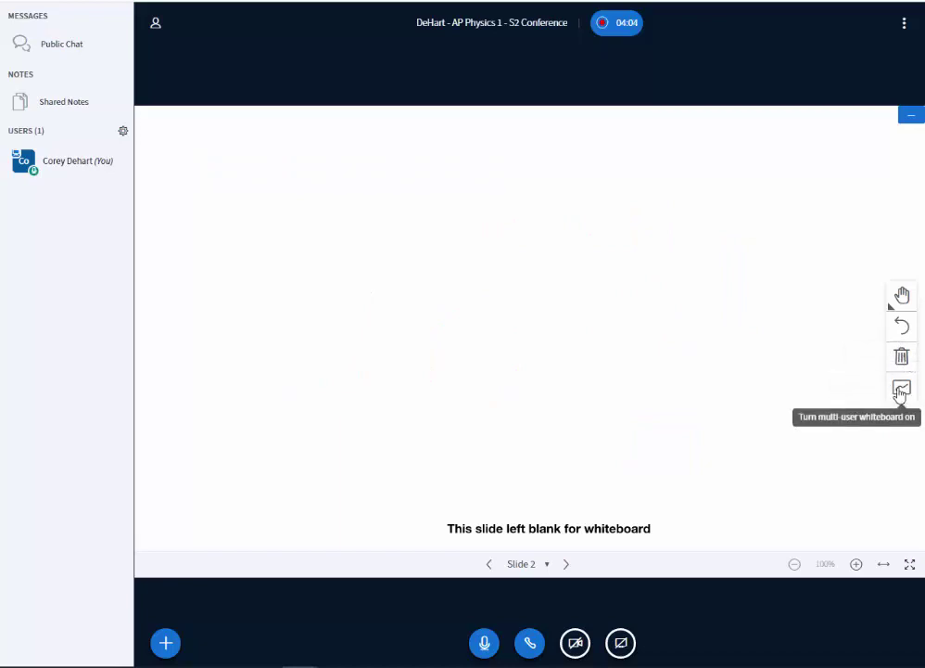
click(900, 390)
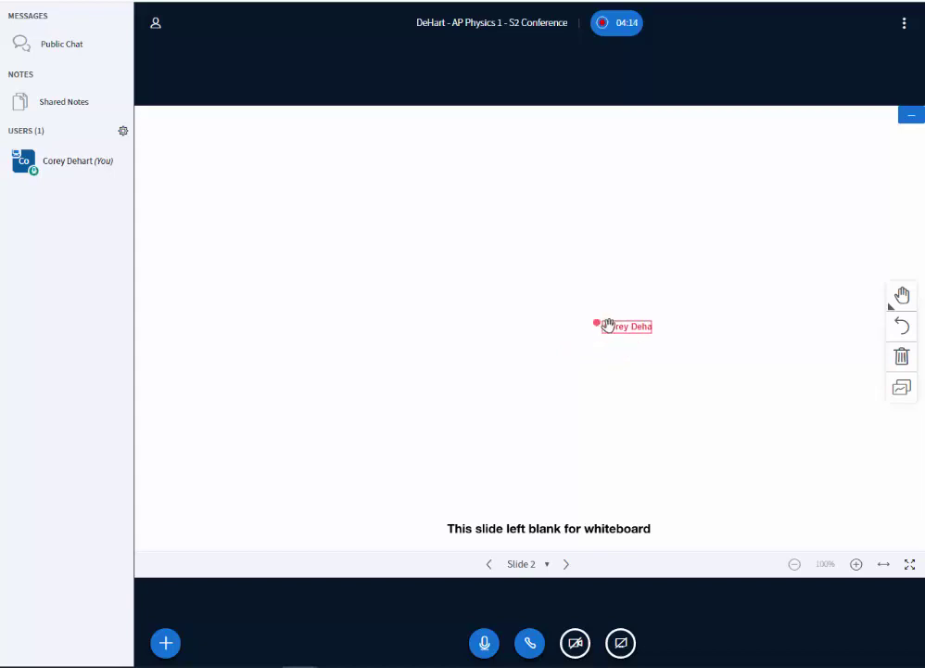
Open the options for starting a poll in the conference
click(162, 643)
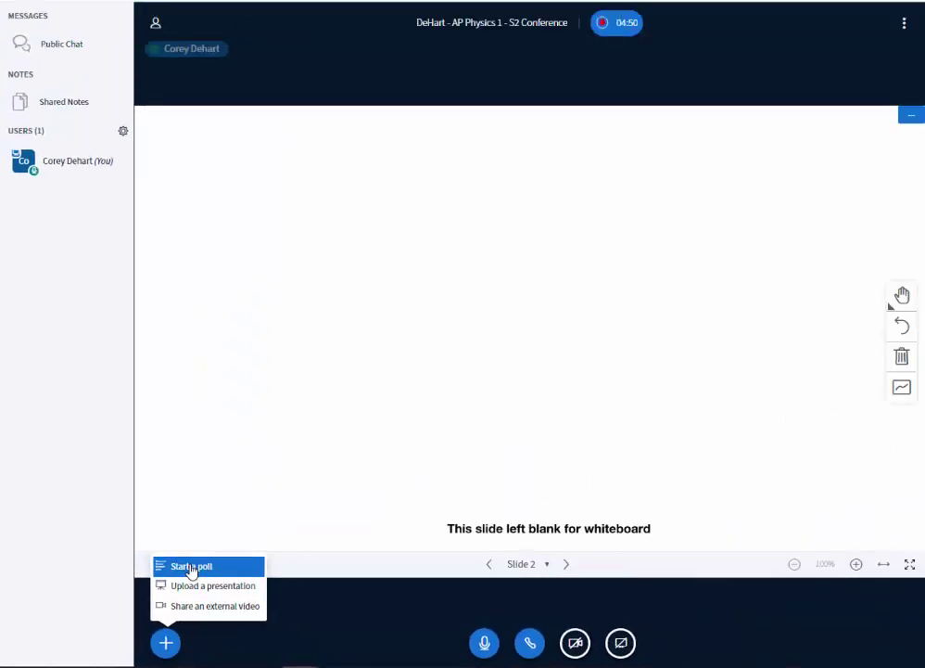
click(191, 566)
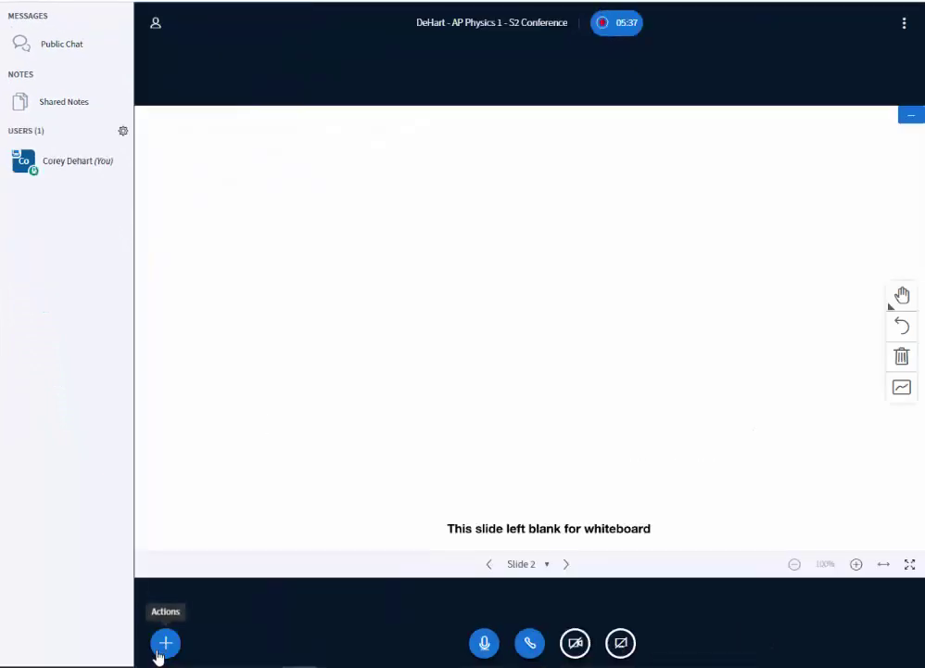
Upload Chapter 7 Test PRACTICE 1 01.1.pdf to the conference as the current presentation
click(159, 649)
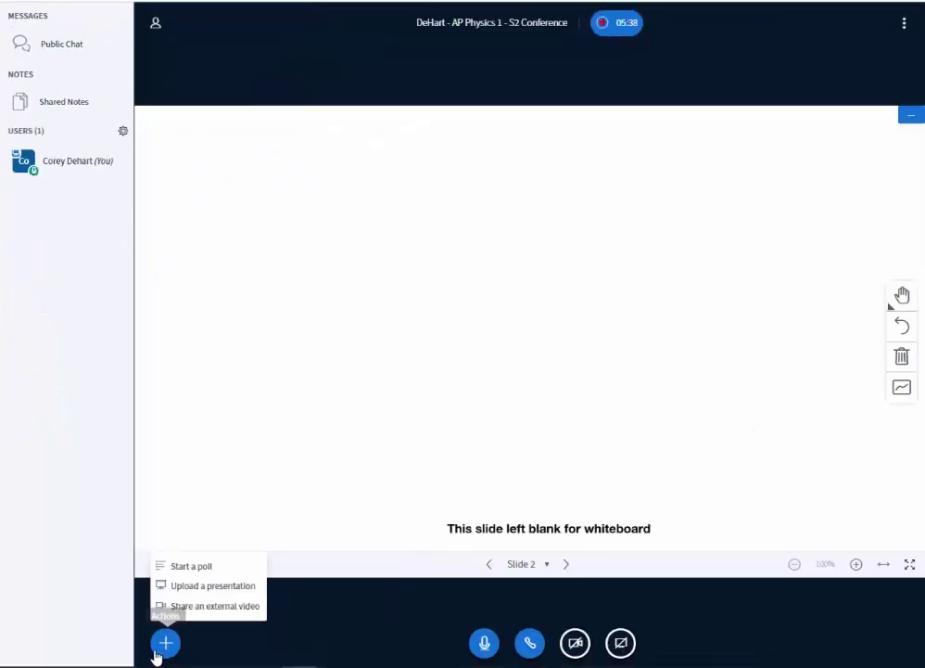
click(235, 593)
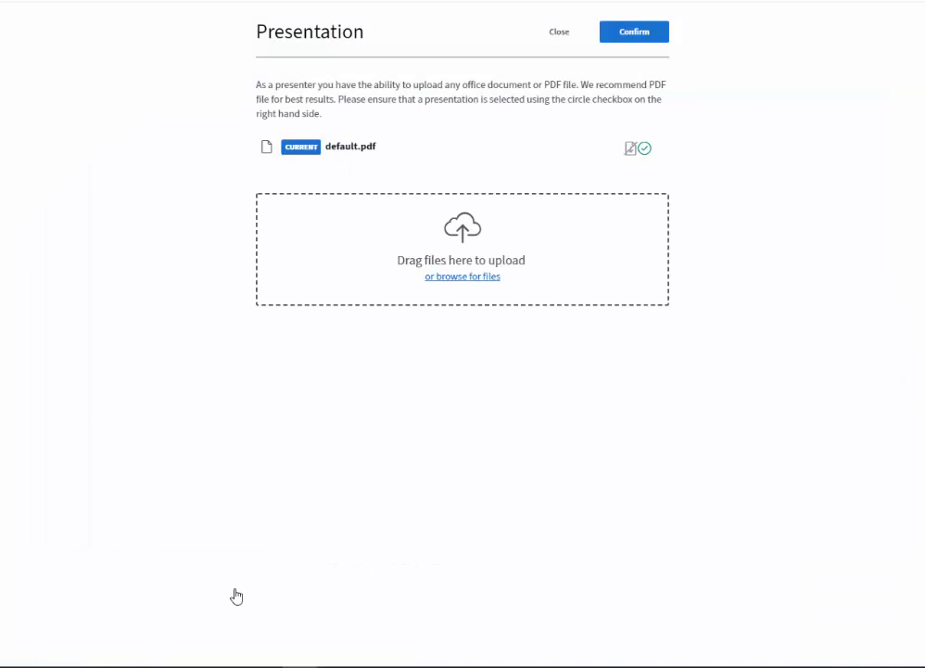
click(470, 277)
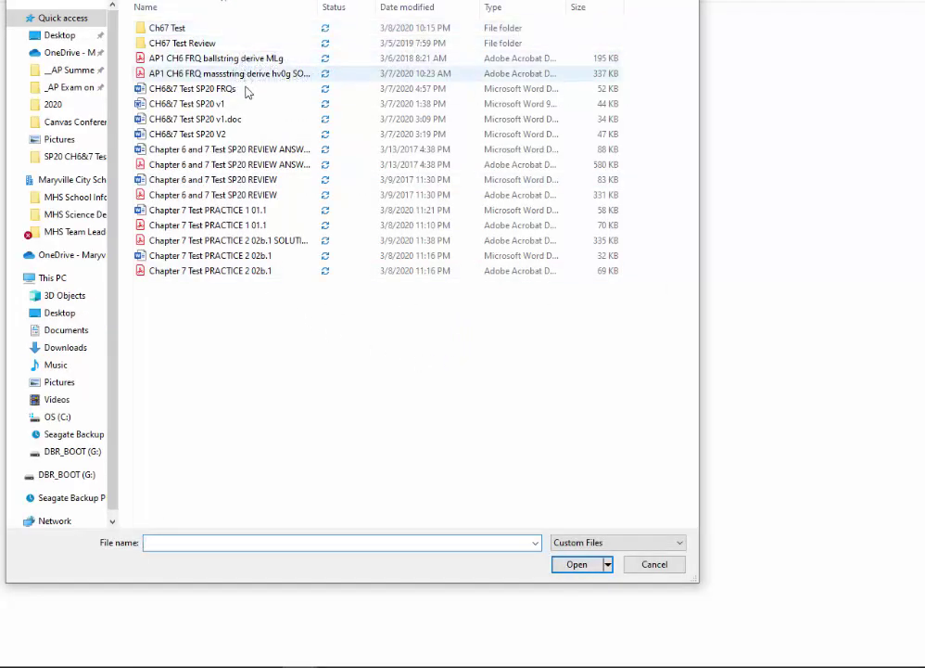
double_click(255, 229)
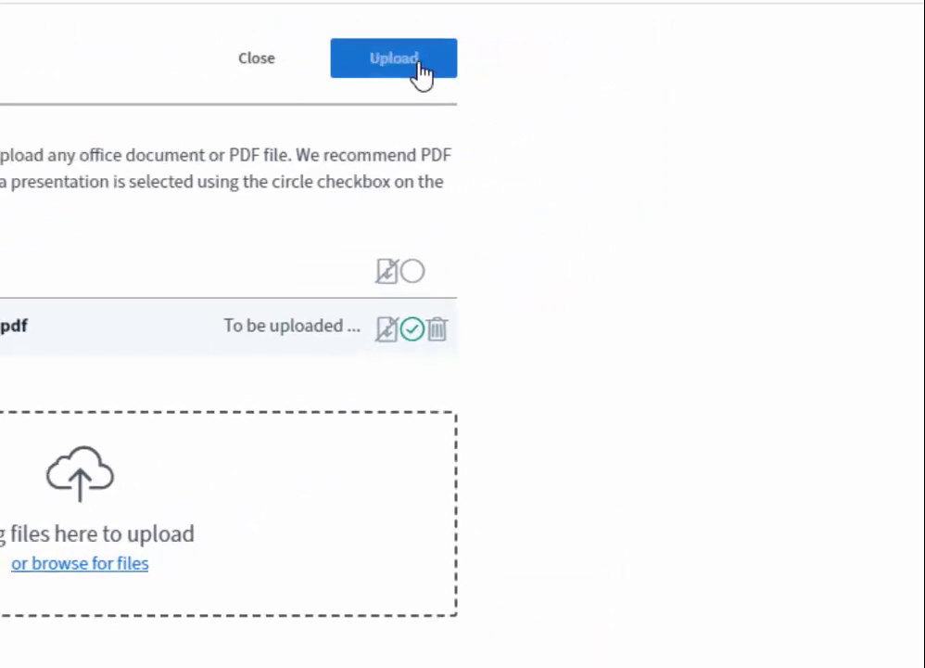
click(422, 72)
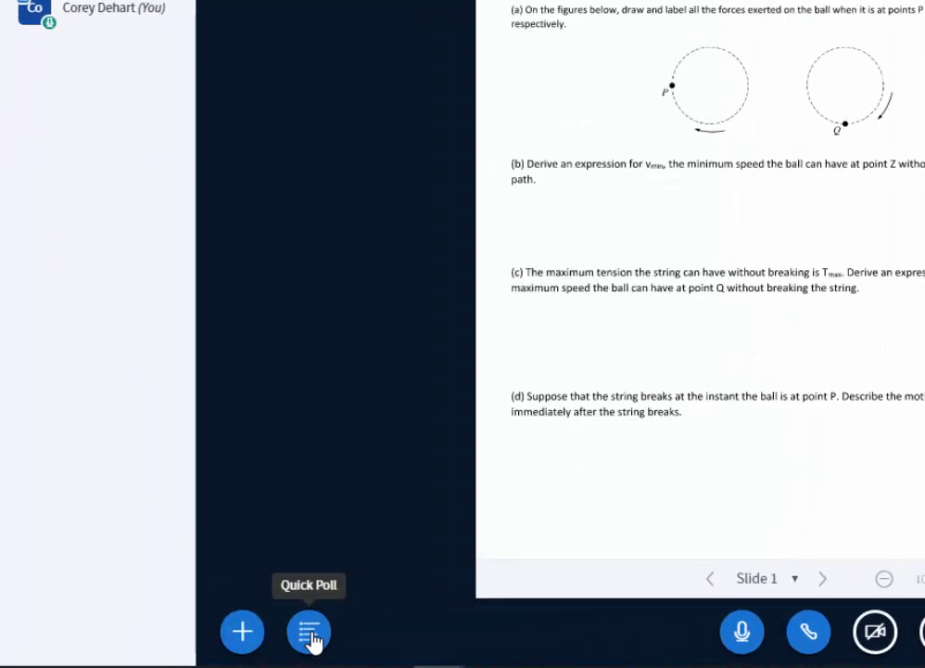
Start an A/B/C/D quick poll for slide 1 of the uploaded test practice presentation
click(212, 643)
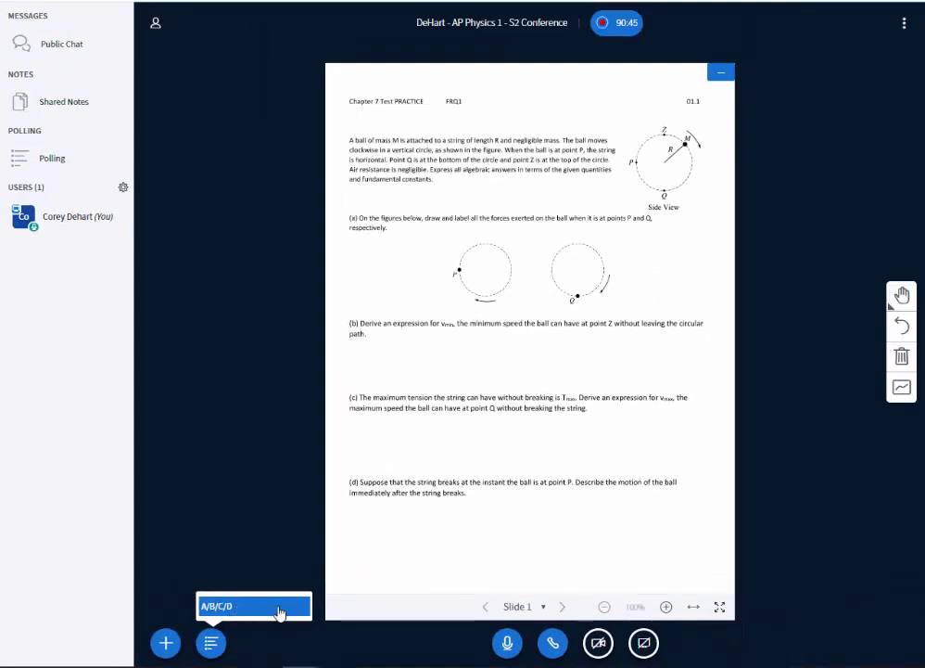
click(280, 612)
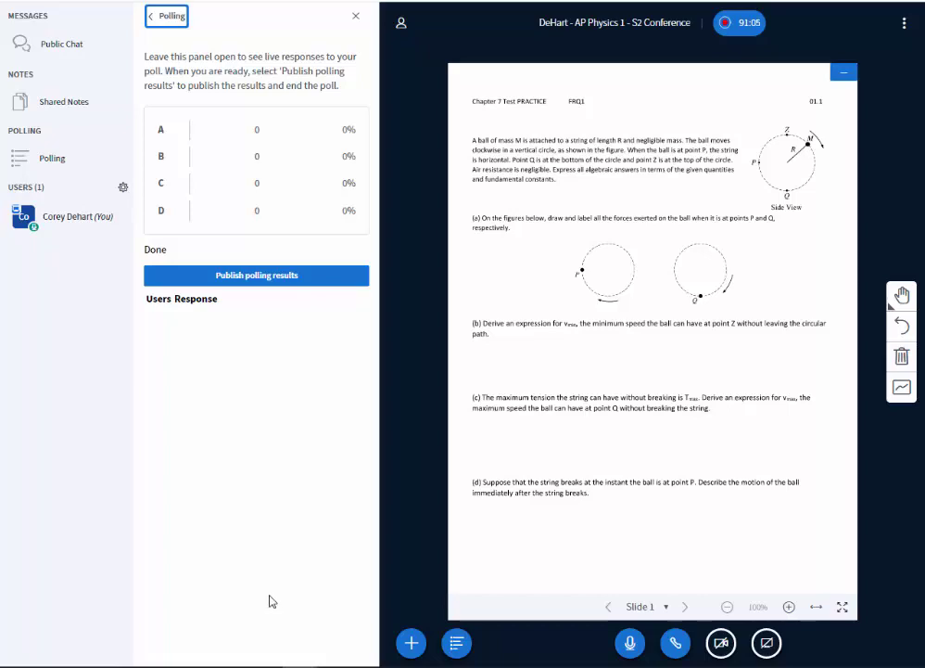
Switch the current presentation back to default.pdf
click(165, 640)
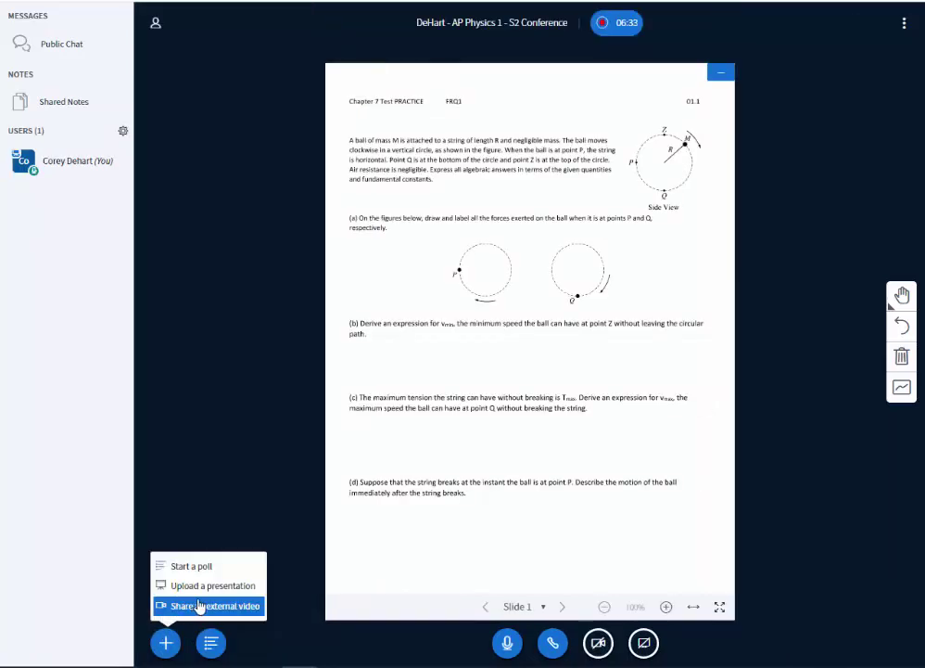
click(190, 586)
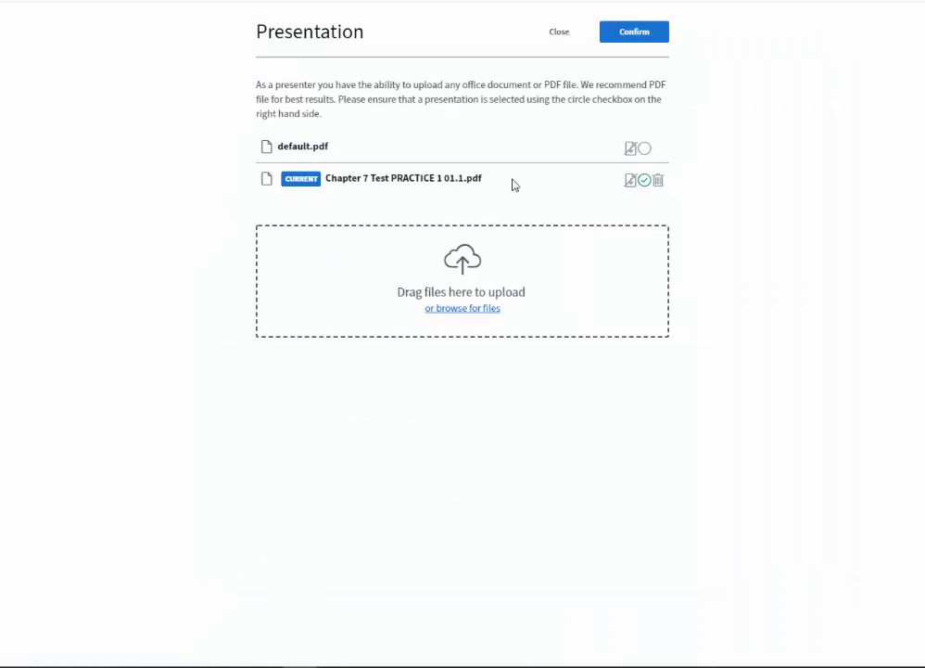
click(644, 149)
click(636, 35)
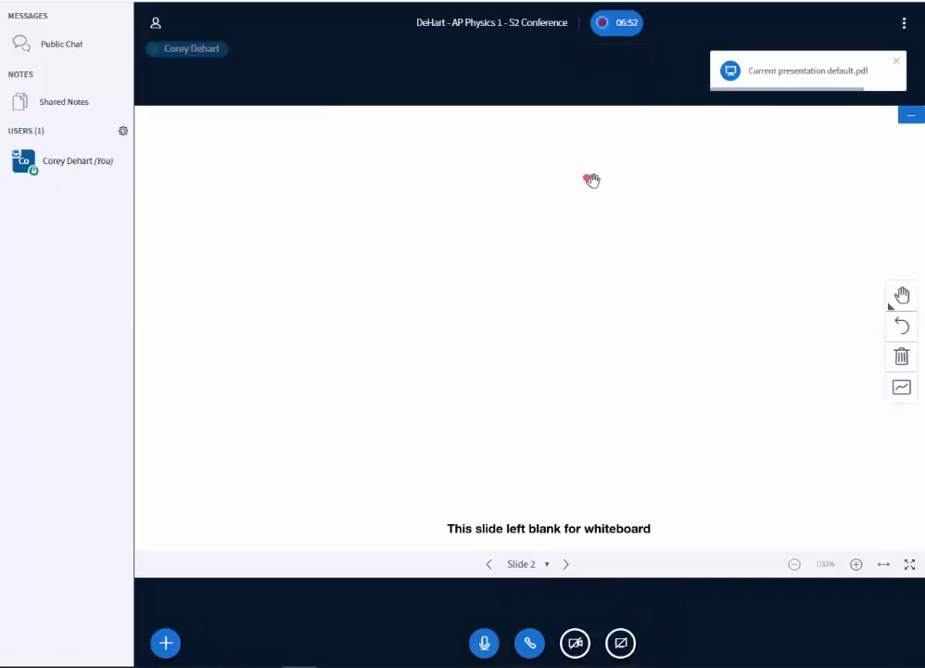
click(167, 641)
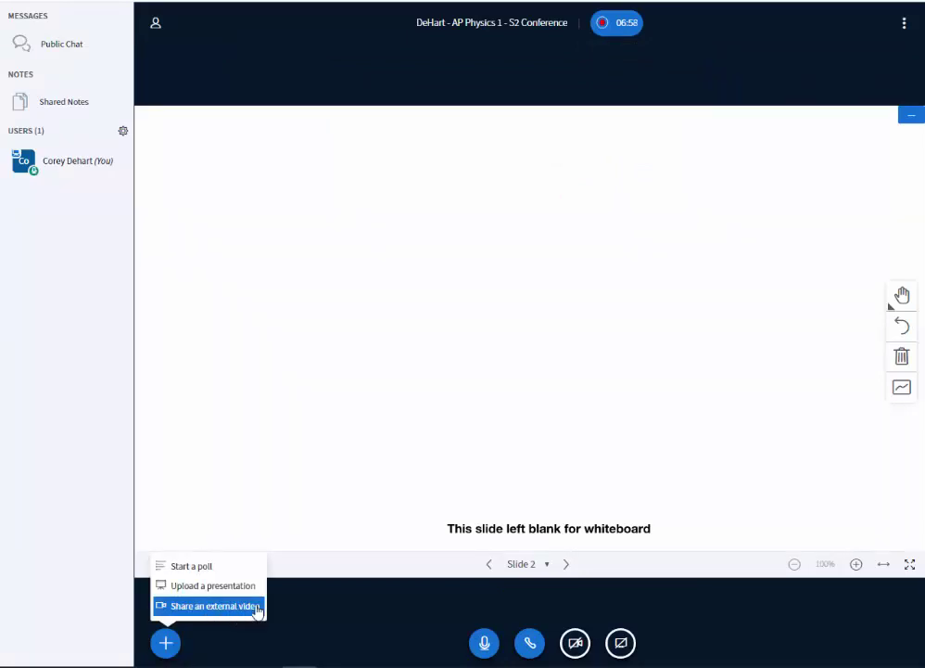
click(257, 607)
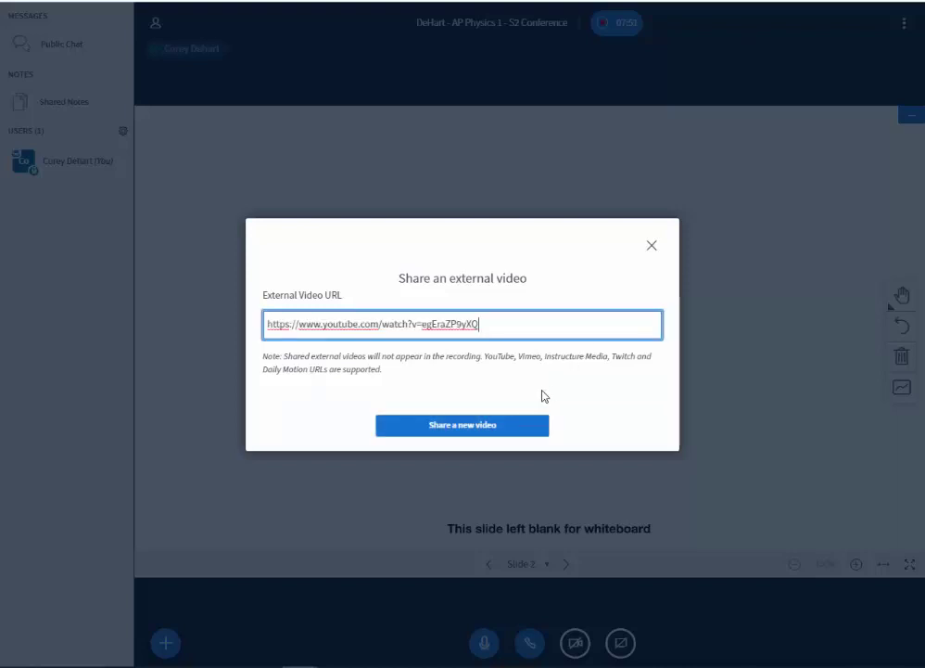
click(500, 430)
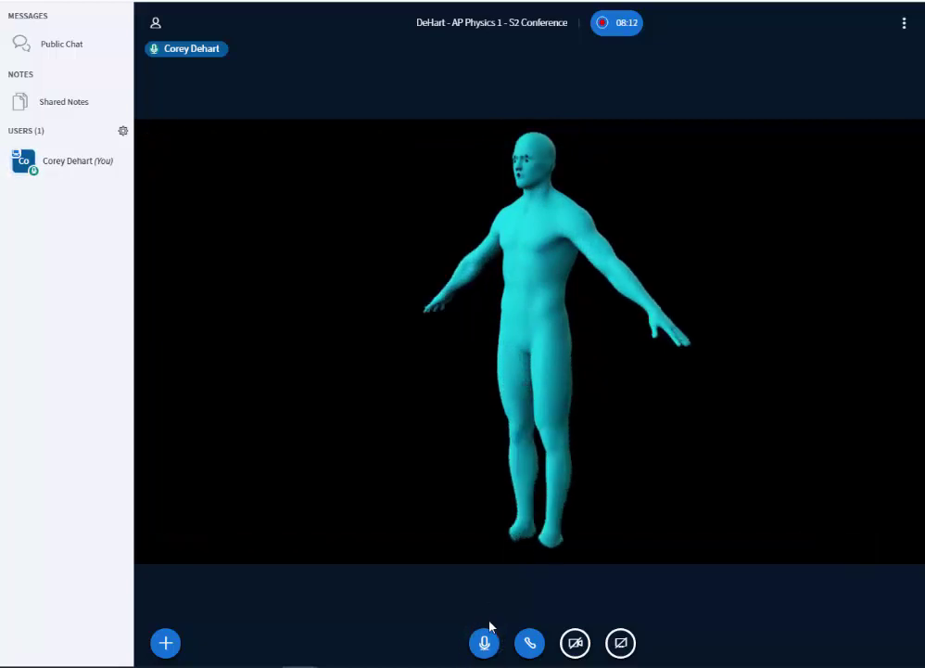
click(450, 368)
click(166, 646)
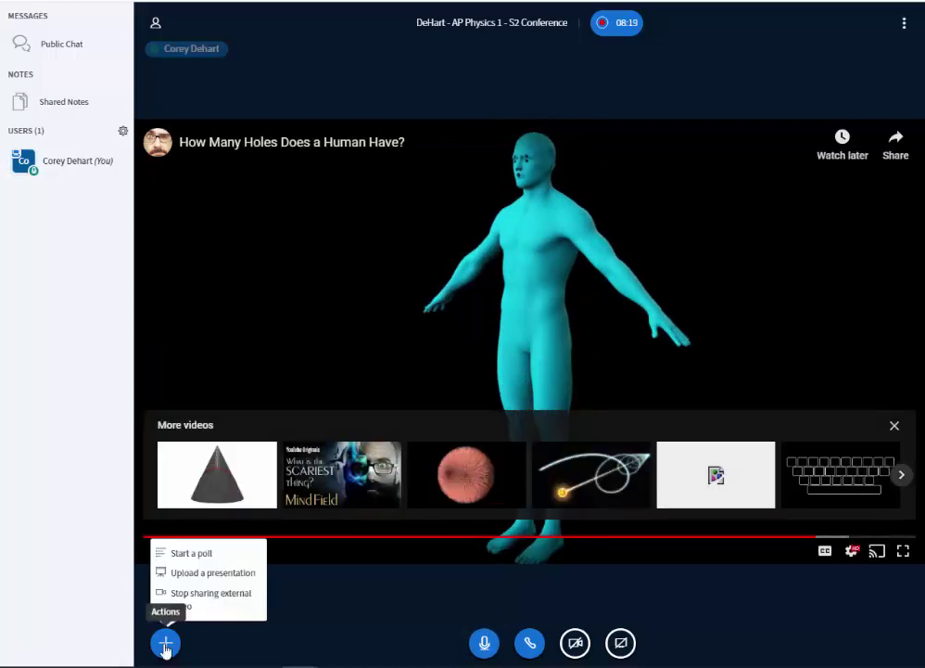
click(192, 601)
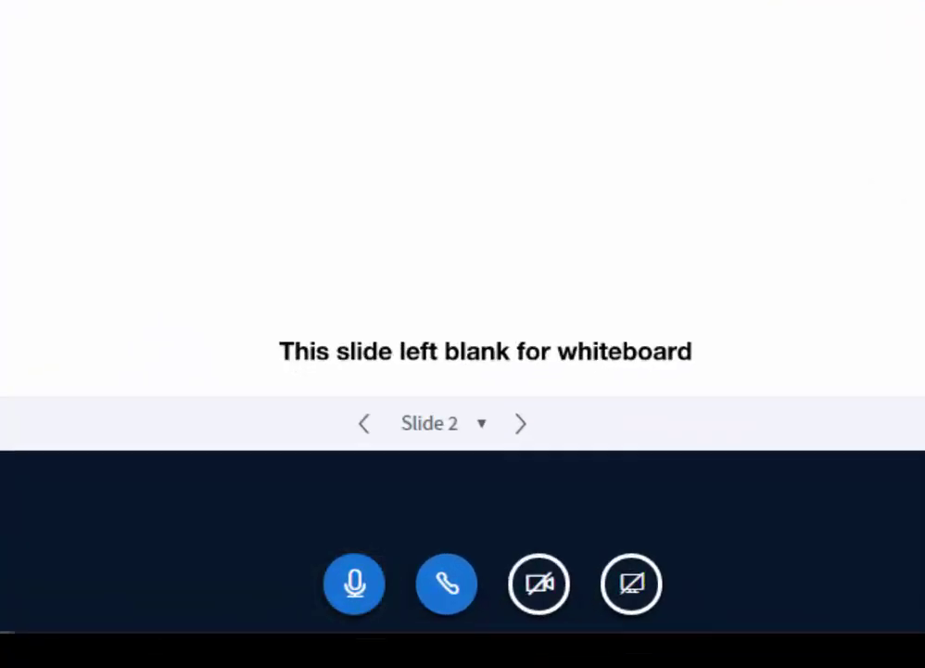
Mute the conference microphone and unmute it again
click(355, 586)
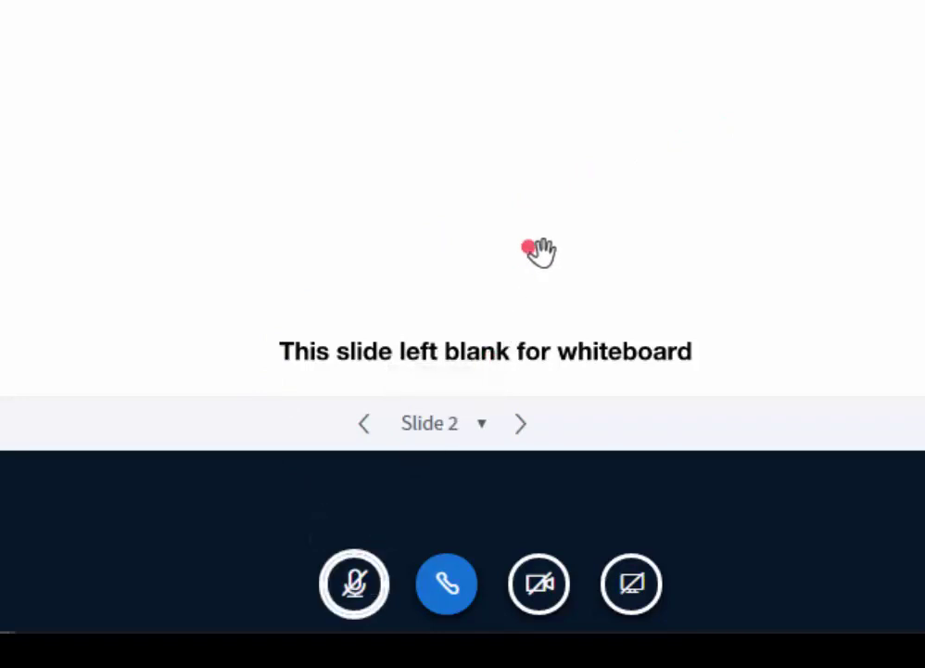
click(352, 588)
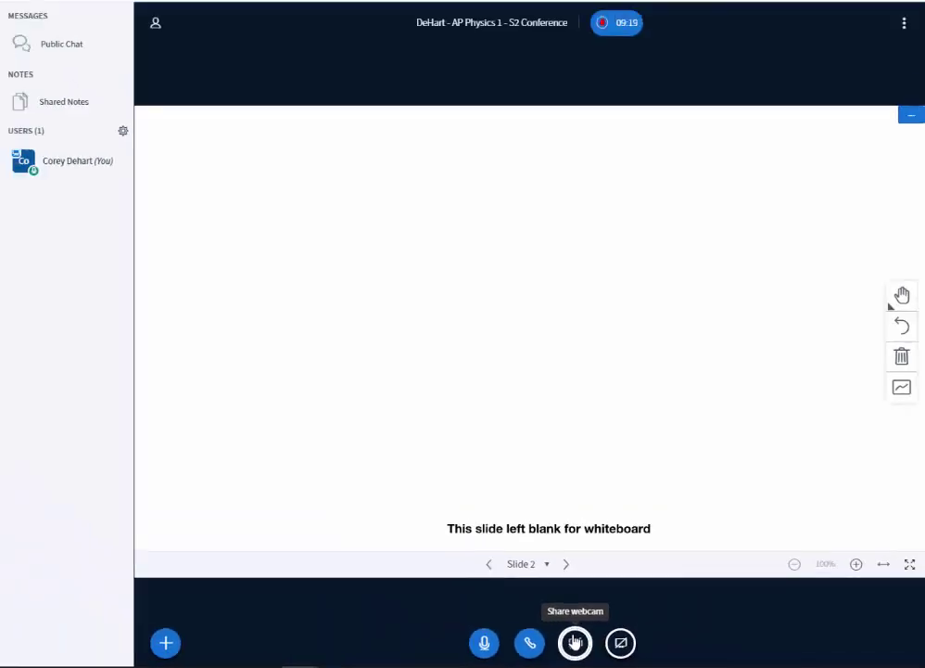
Allow camera access and share the Logitech QuickCam webcam at low quality, then stop sharing it
click(539, 584)
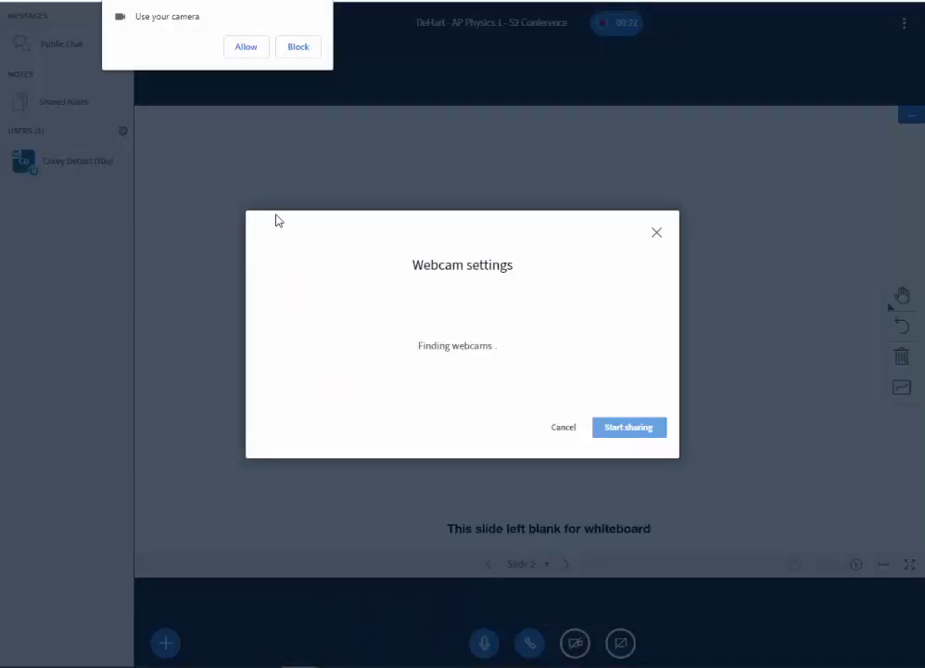
click(252, 56)
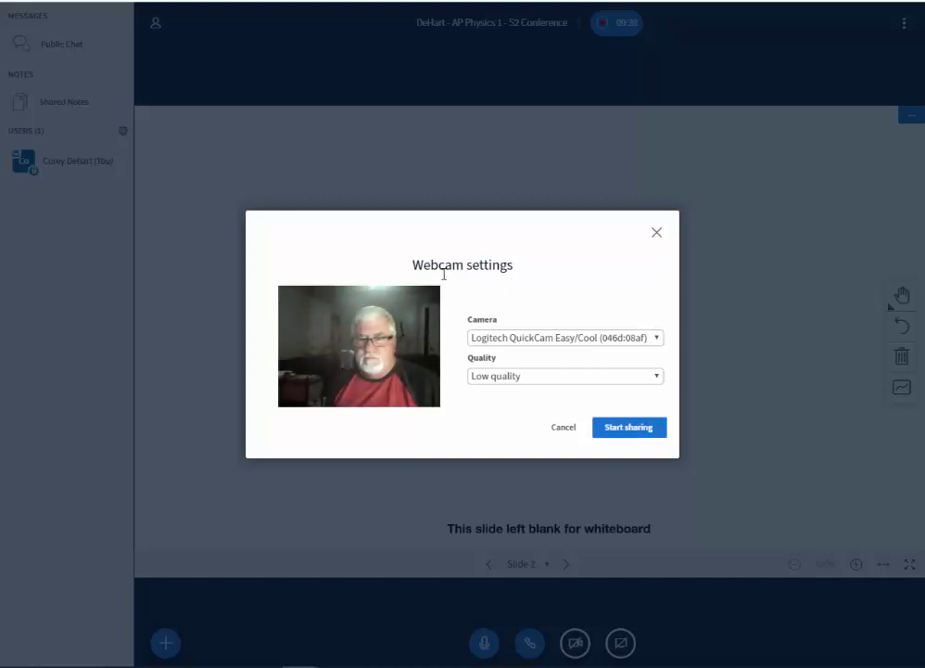
click(608, 428)
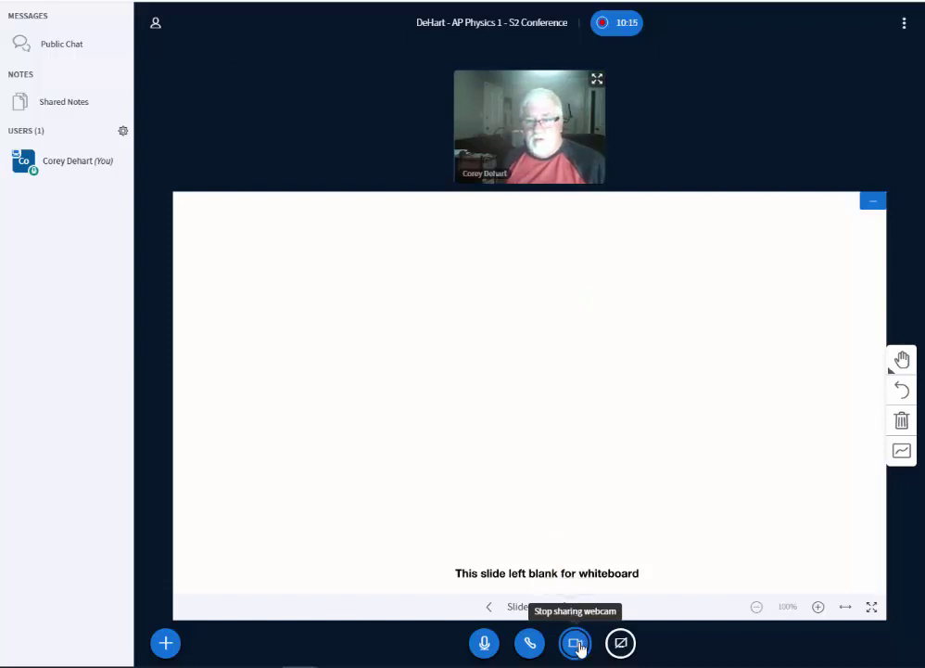
click(575, 644)
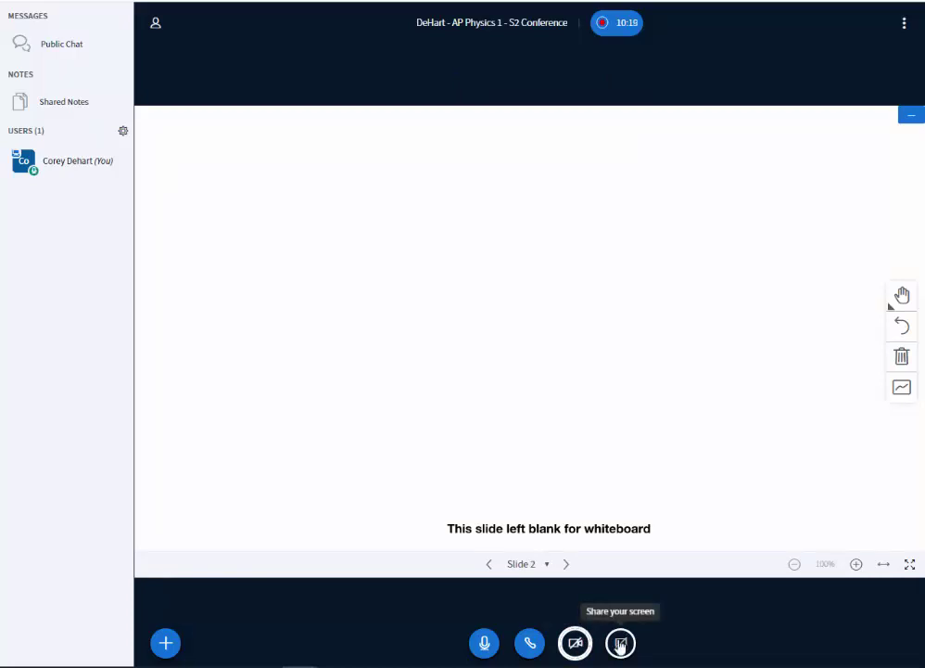
Share the entire Screen 1 with the conference and stop the screen share
click(620, 644)
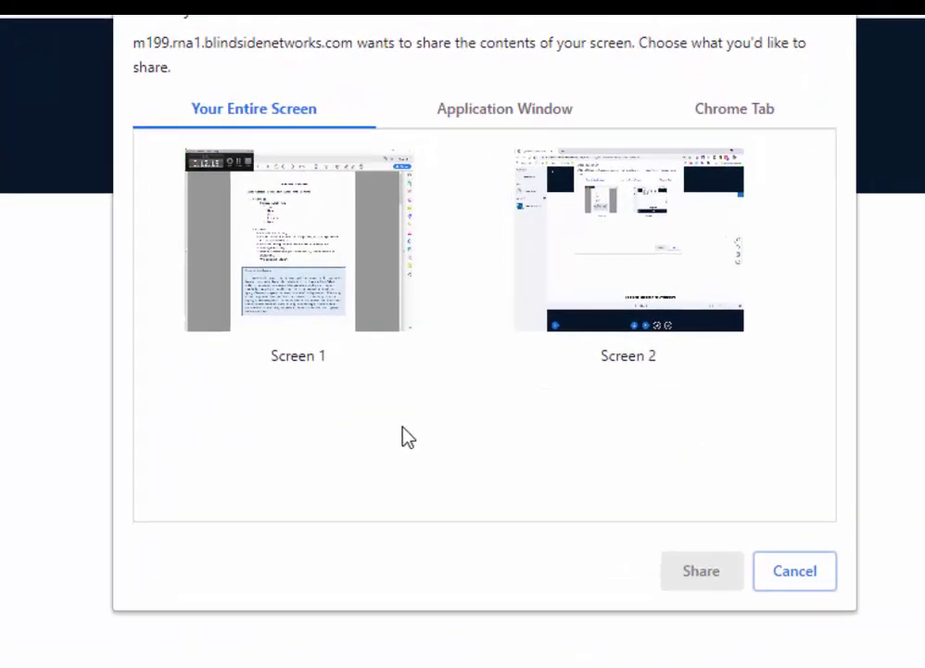
click(297, 239)
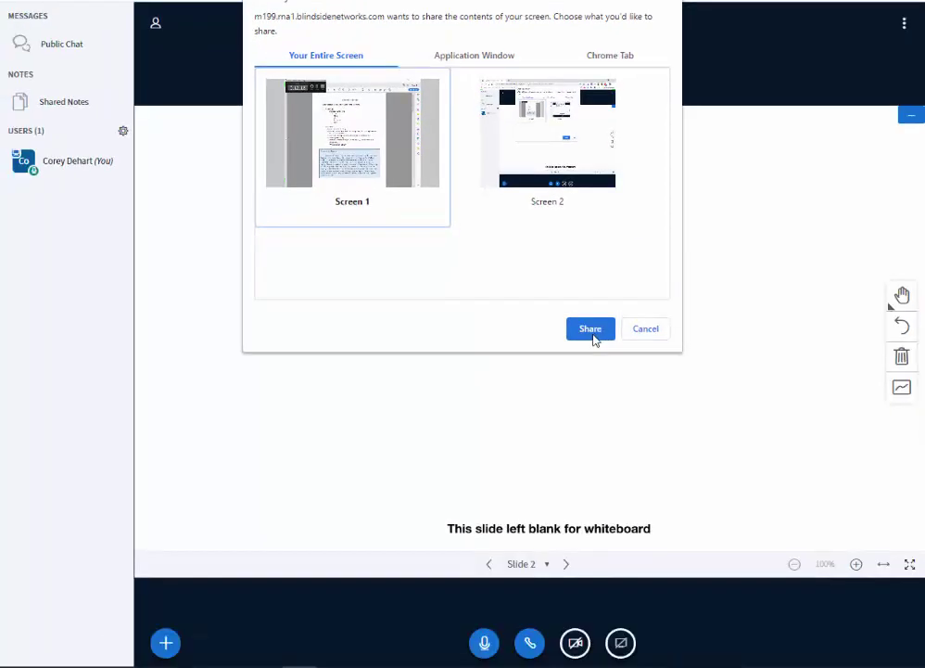
click(593, 336)
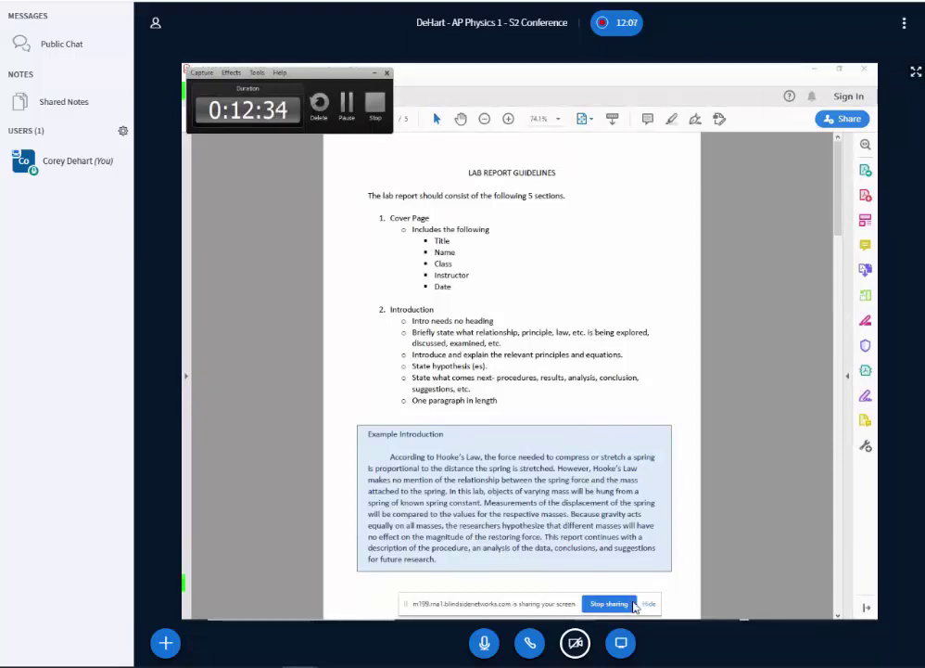
click(621, 642)
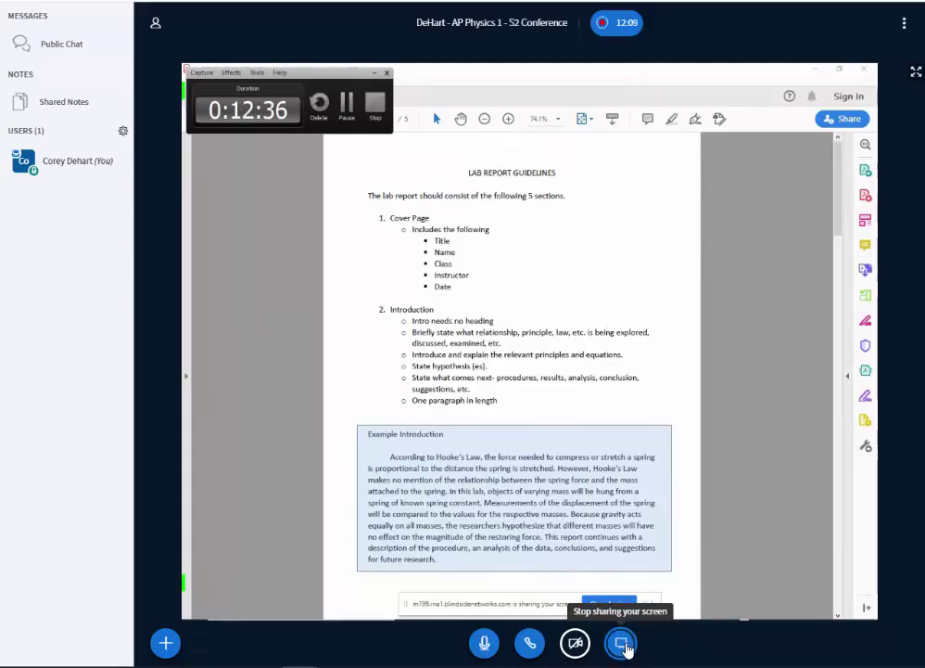